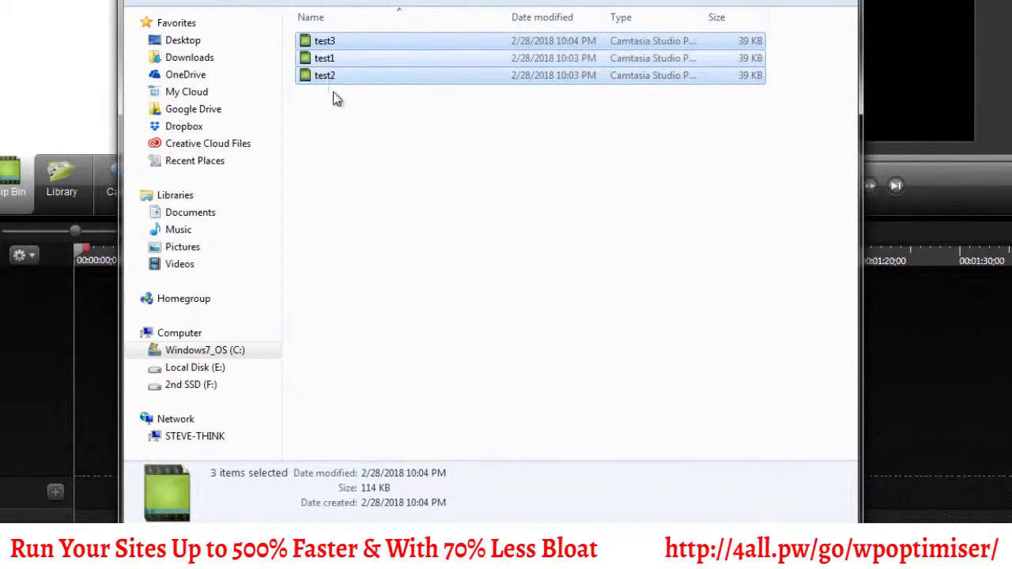
Show the folder's contents as large icons and select the test3, test1 and test2 project files
right_click(345, 121)
mouse_move(474, 131)
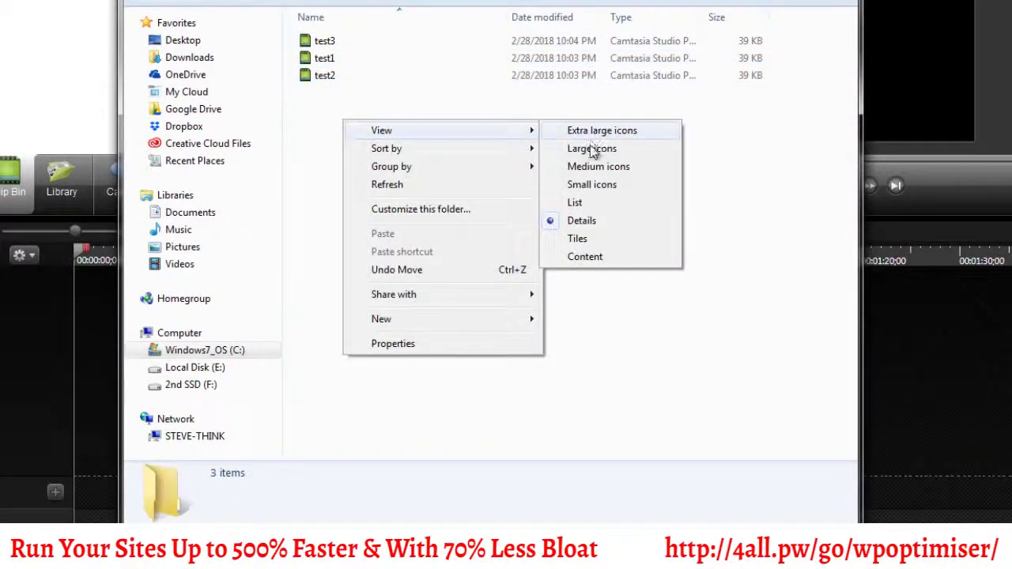
click(591, 149)
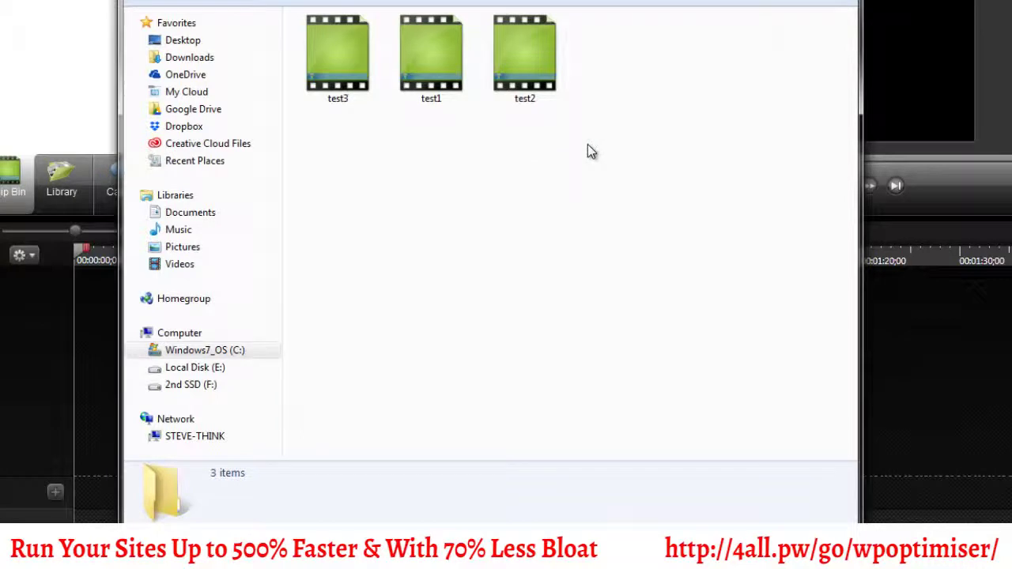
click(332, 65)
click(431, 57)
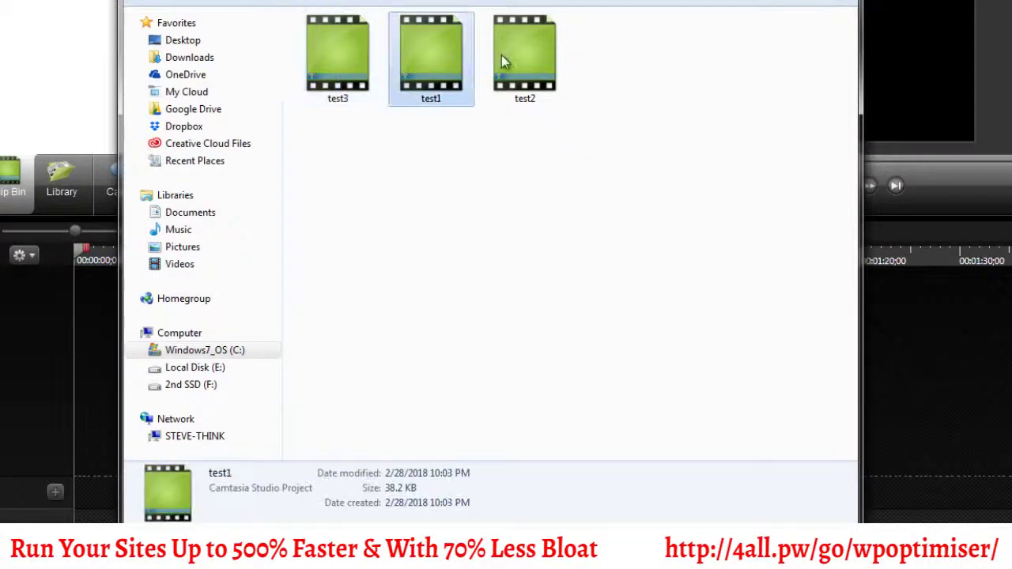
click(503, 62)
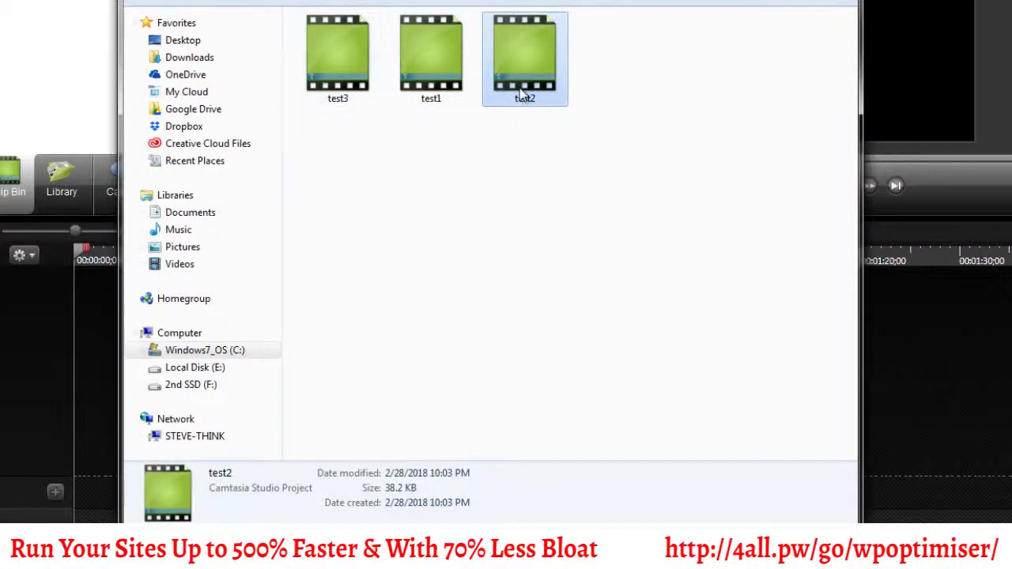
drag(302, 162, 520, 55)
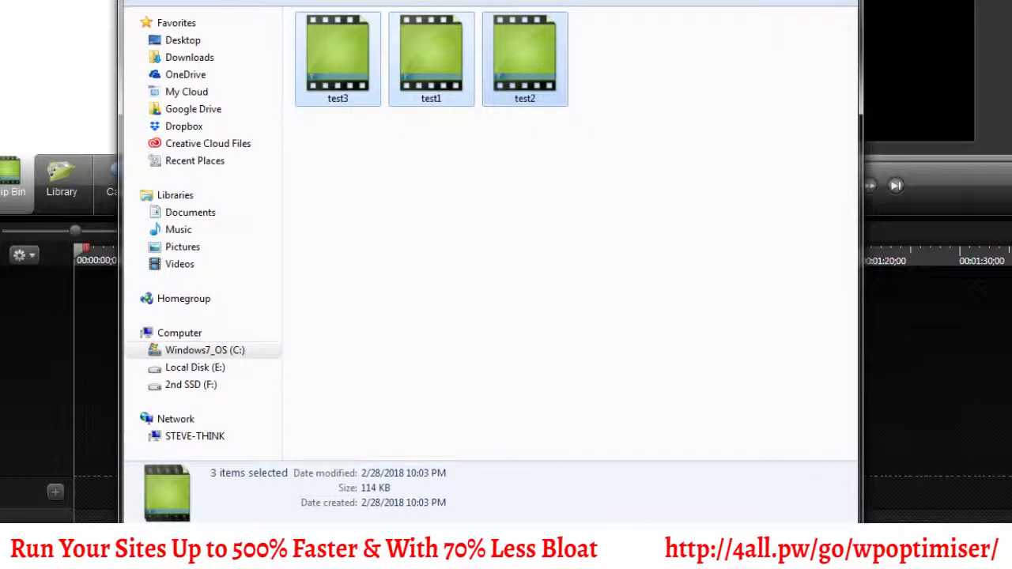
Switch to Camtasia Studio and open the Batch Production wizard
key(Return)
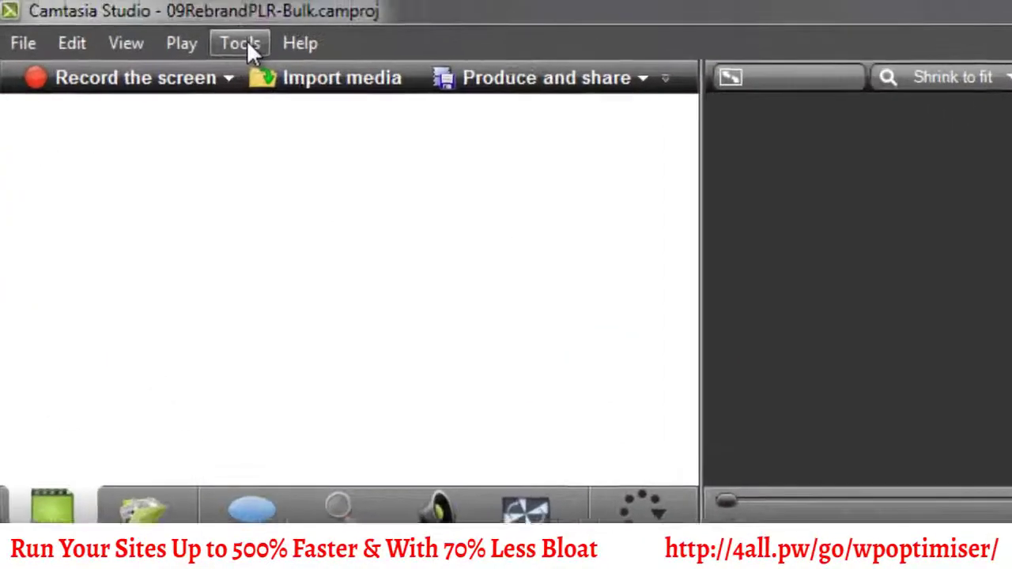
click(246, 46)
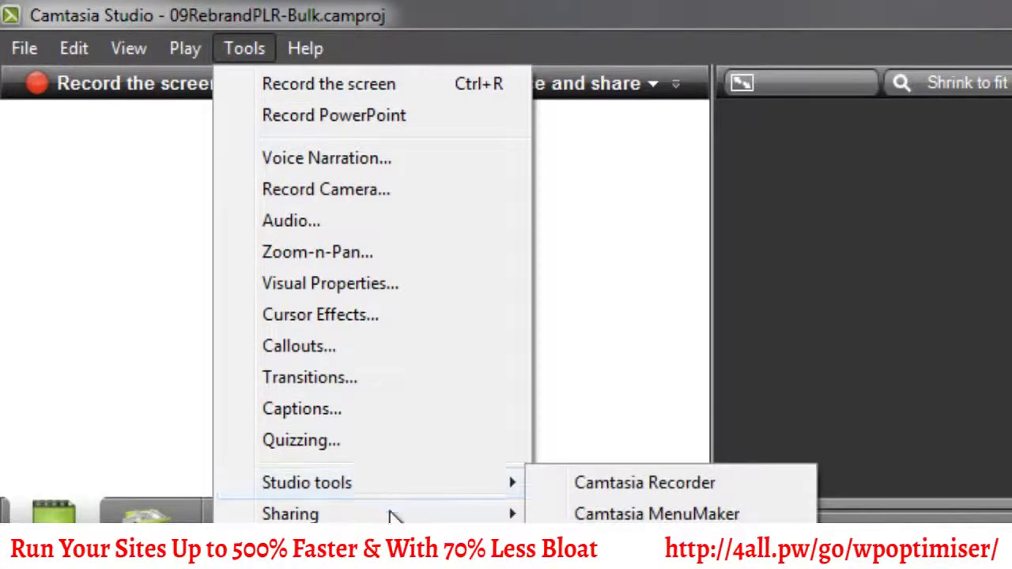
mouse_move(393, 515)
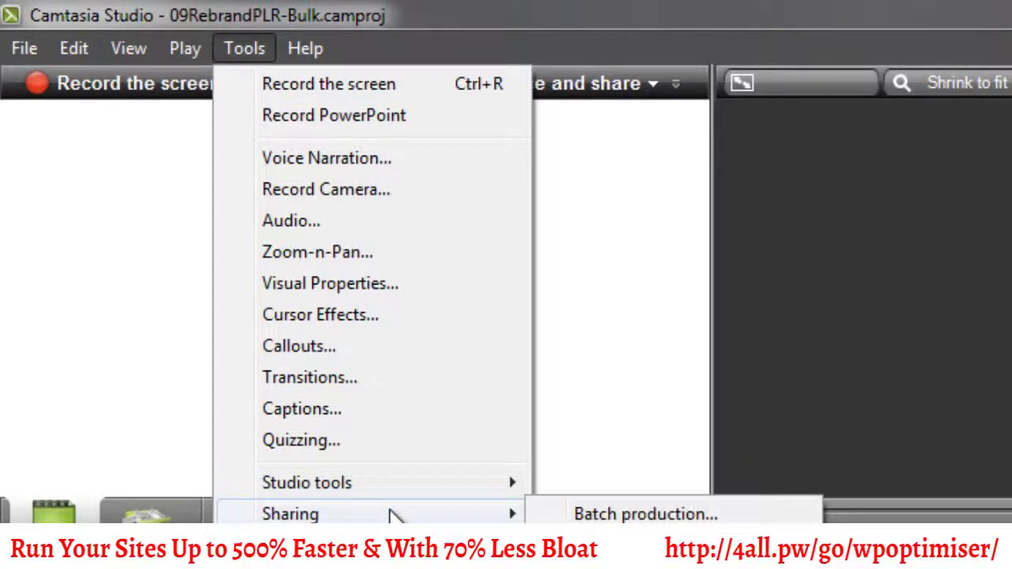
click(629, 512)
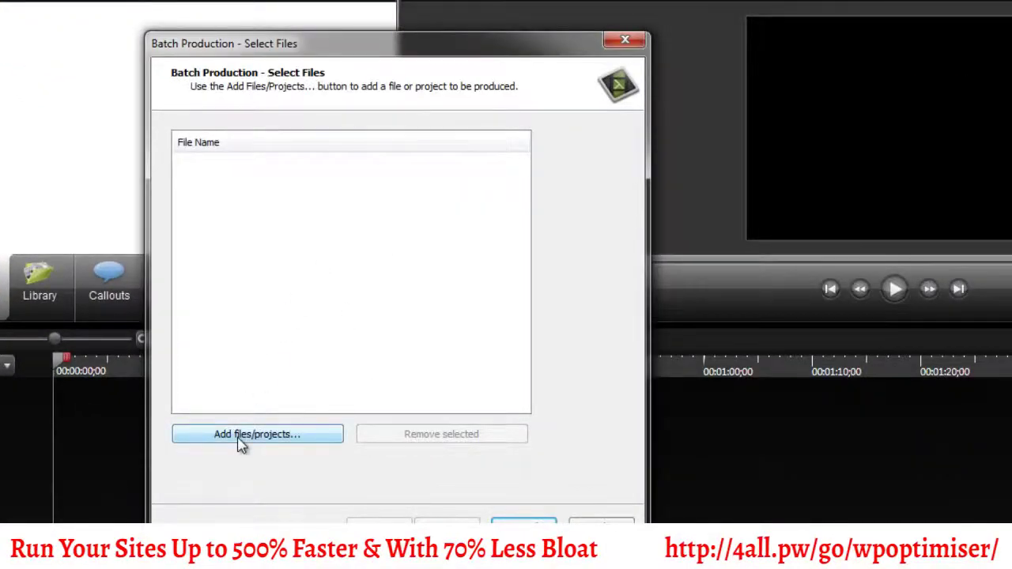
Add the test1, test2 and test3 projects to the batch list through the file browser, and remove them all again
click(241, 435)
drag(378, 253, 351, 184)
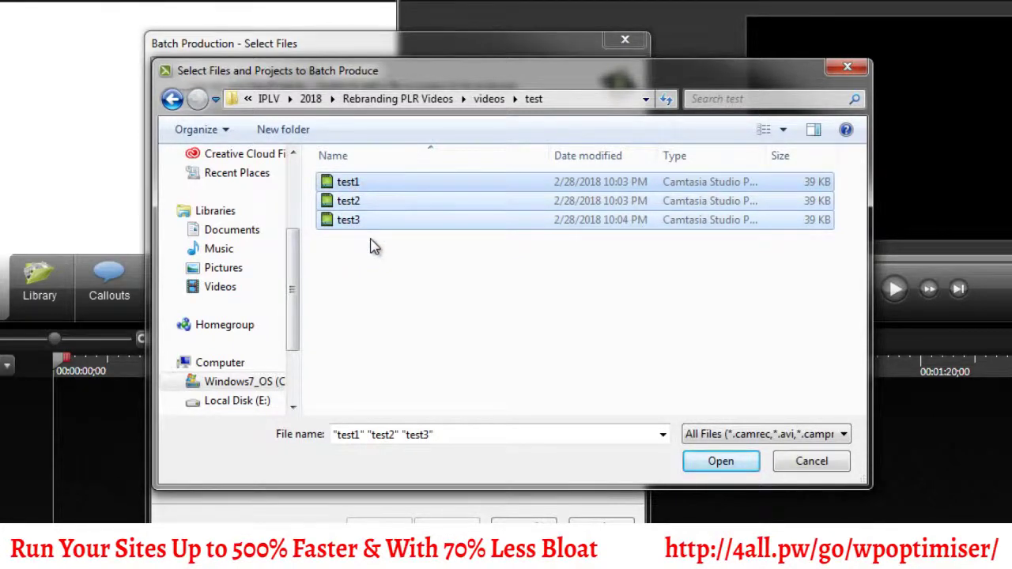
click(718, 461)
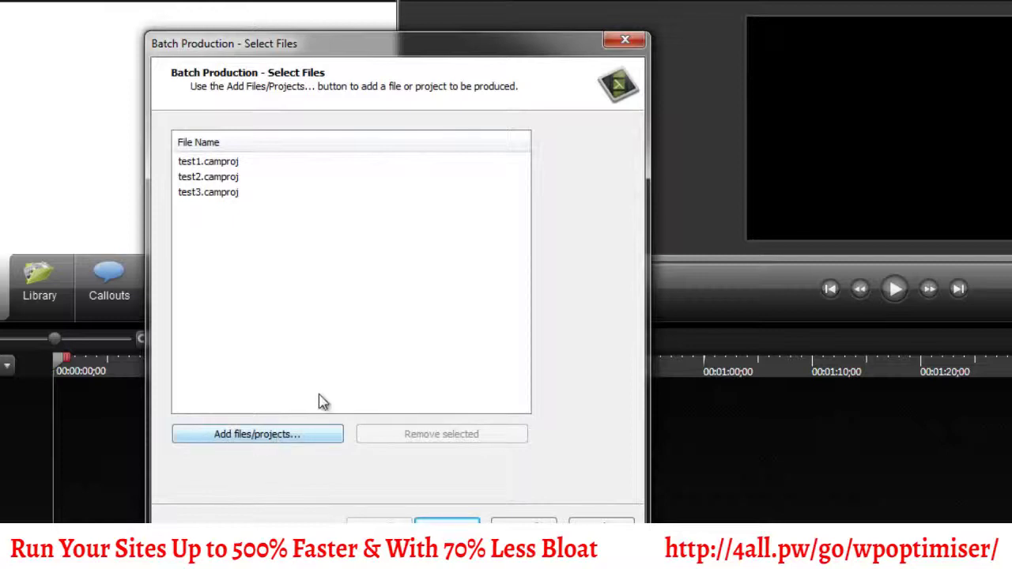
drag(278, 289, 190, 156)
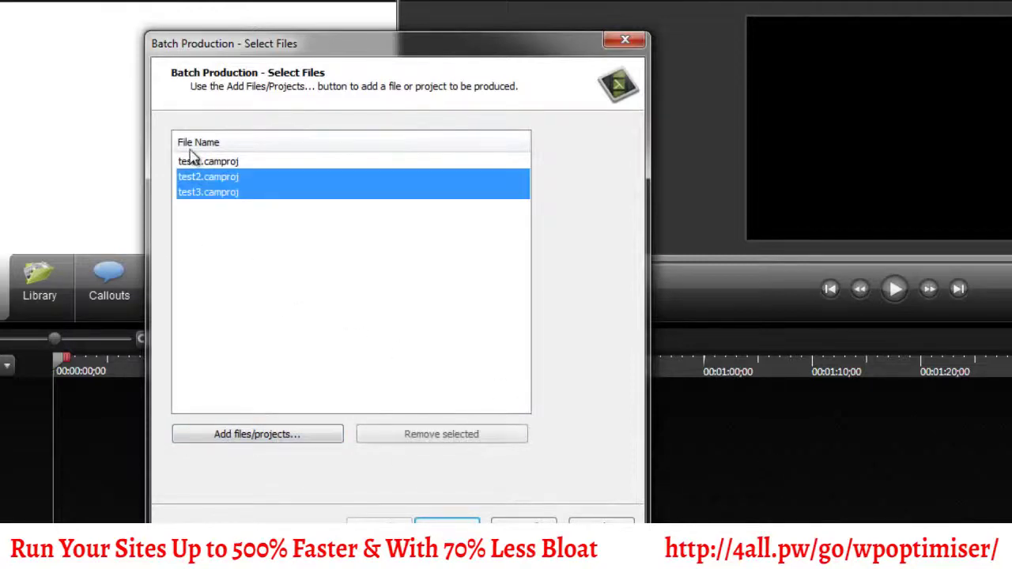
click(441, 436)
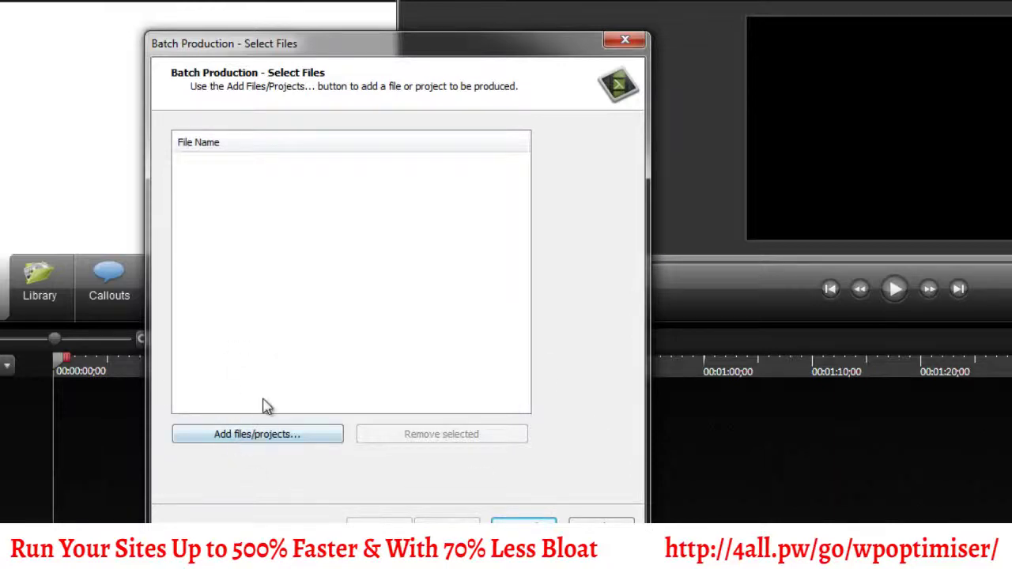
Bring up the test folder window and place it beside the Batch Production file list
click(257, 434)
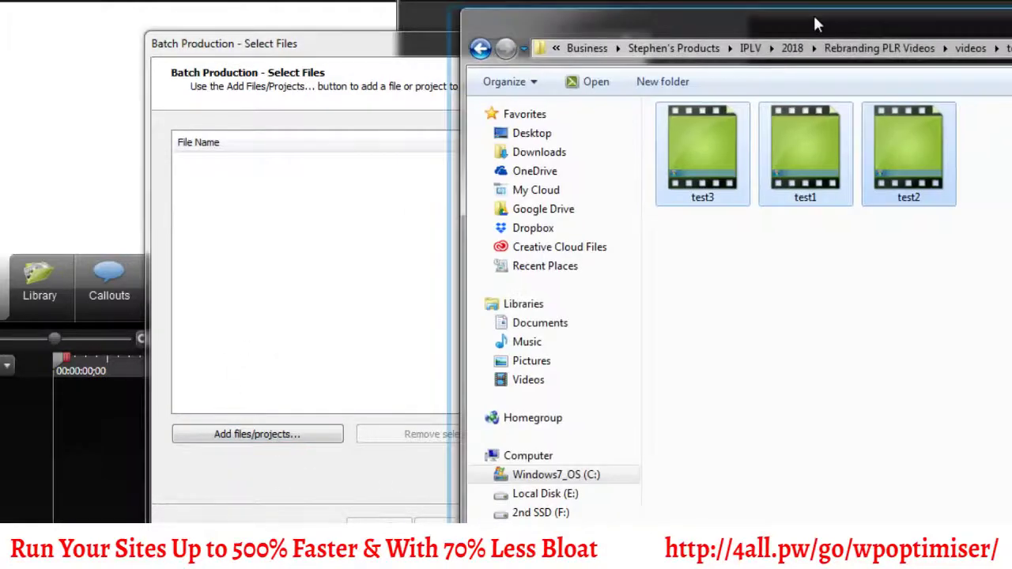
drag(743, 34, 923, 10)
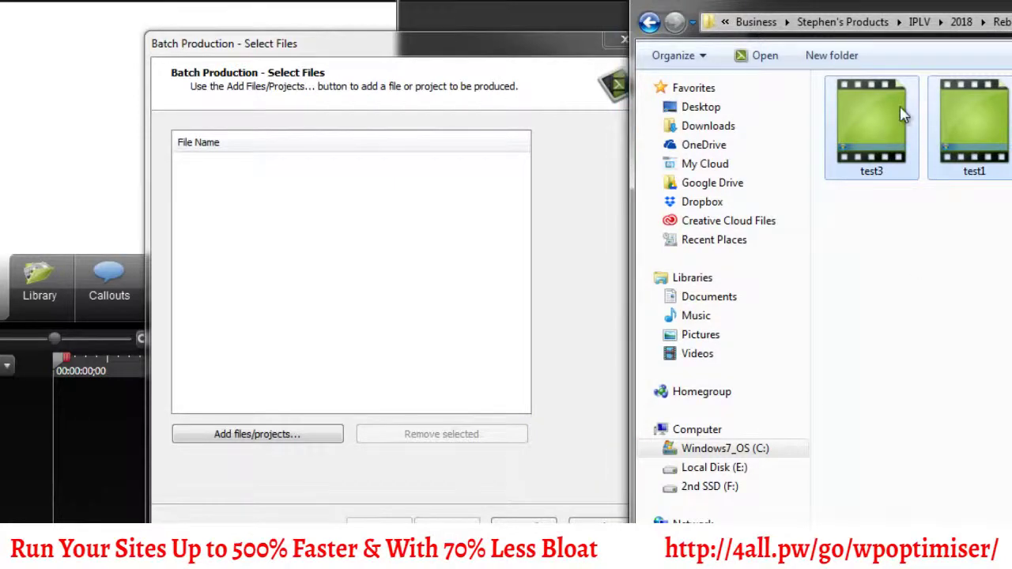
drag(905, 11, 897, 0)
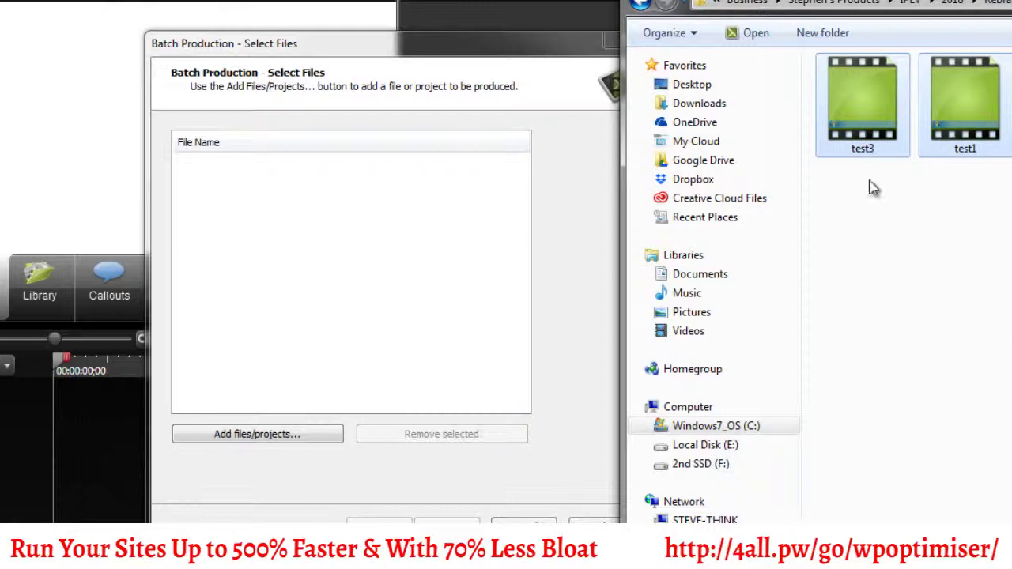
Add the three selected test projects to the batch list from the folder window three times, and remove all entries
drag(851, 112, 443, 268)
drag(846, 90, 437, 221)
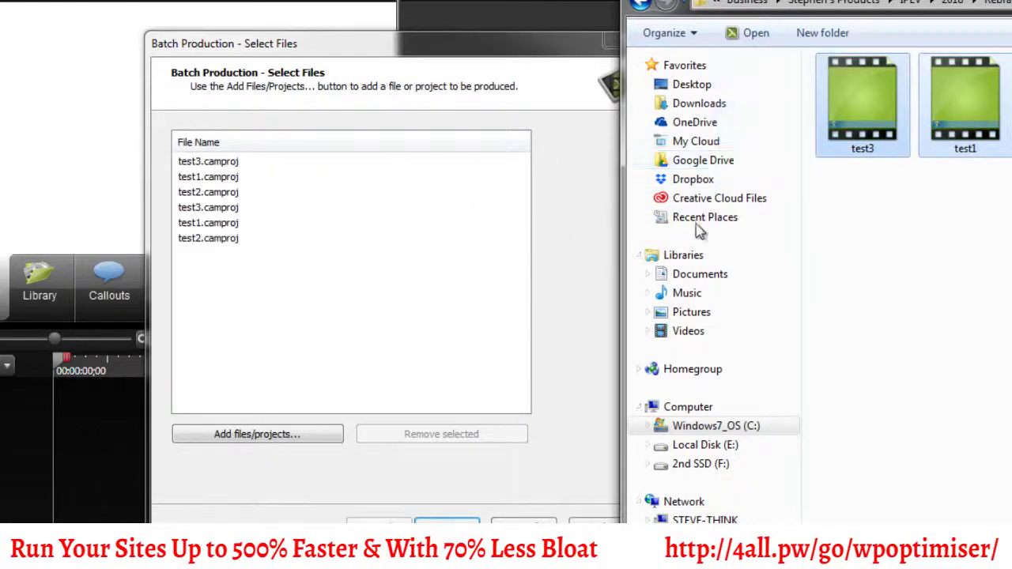
drag(879, 125, 363, 347)
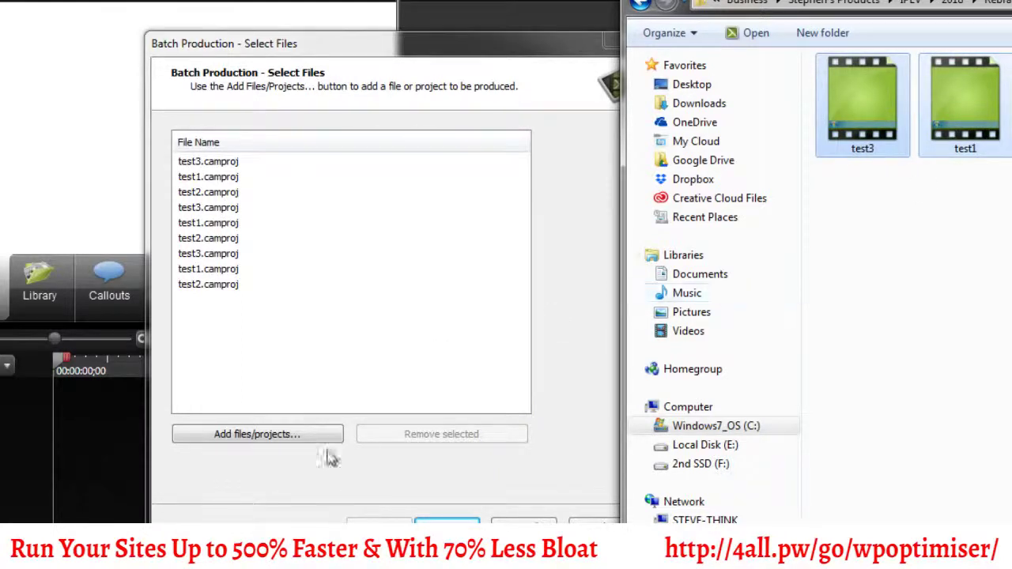
drag(310, 362, 224, 156)
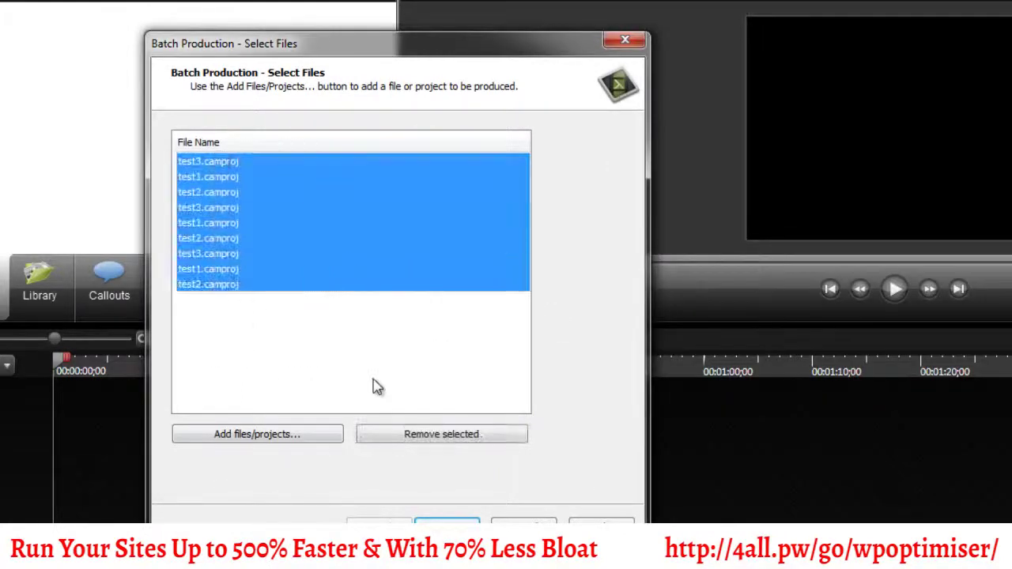
click(415, 434)
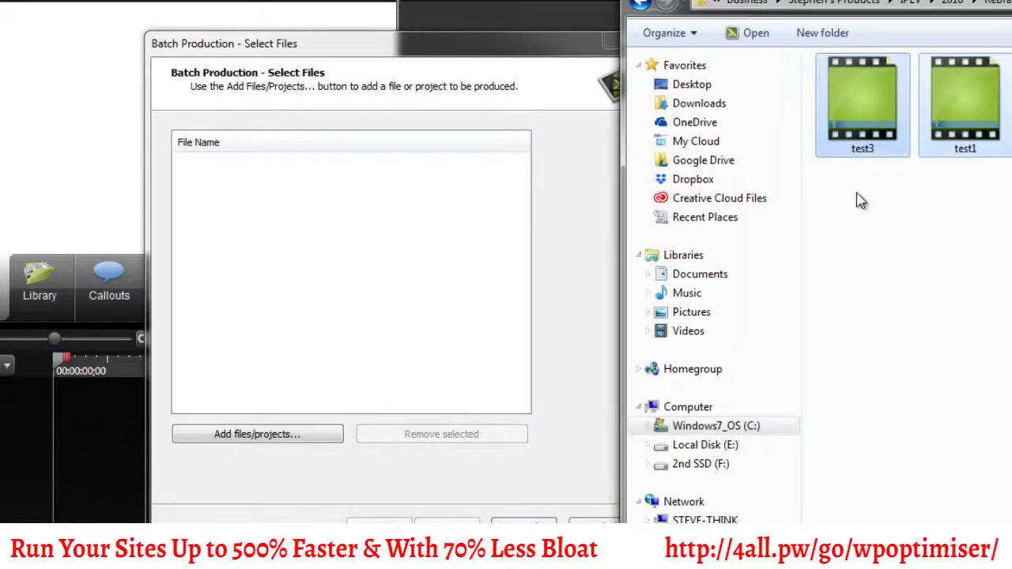
Add only the test3 project from the folder window to the batch list three times, and delete those entries
click(860, 199)
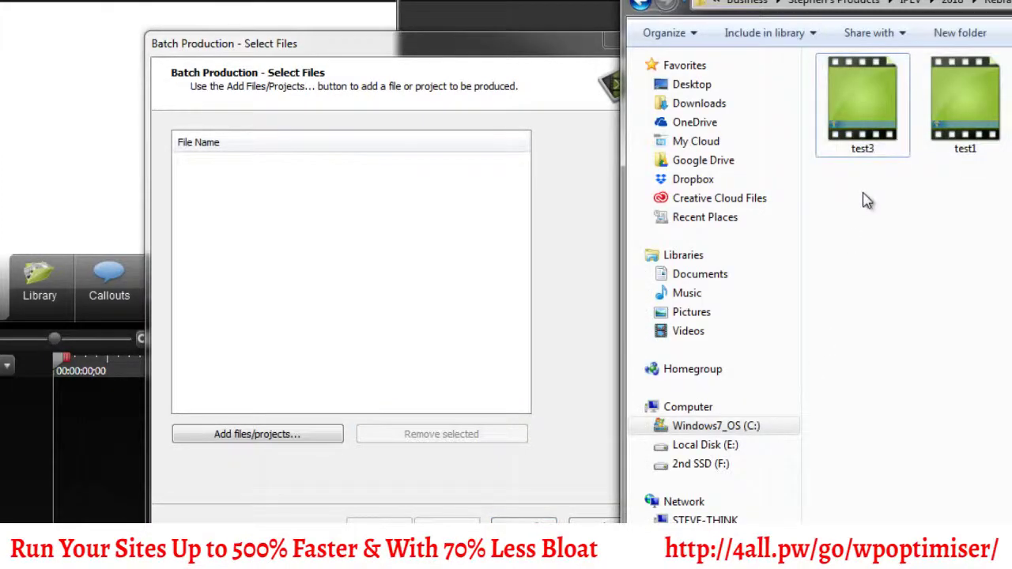
click(865, 122)
drag(850, 103, 522, 253)
drag(840, 146, 395, 294)
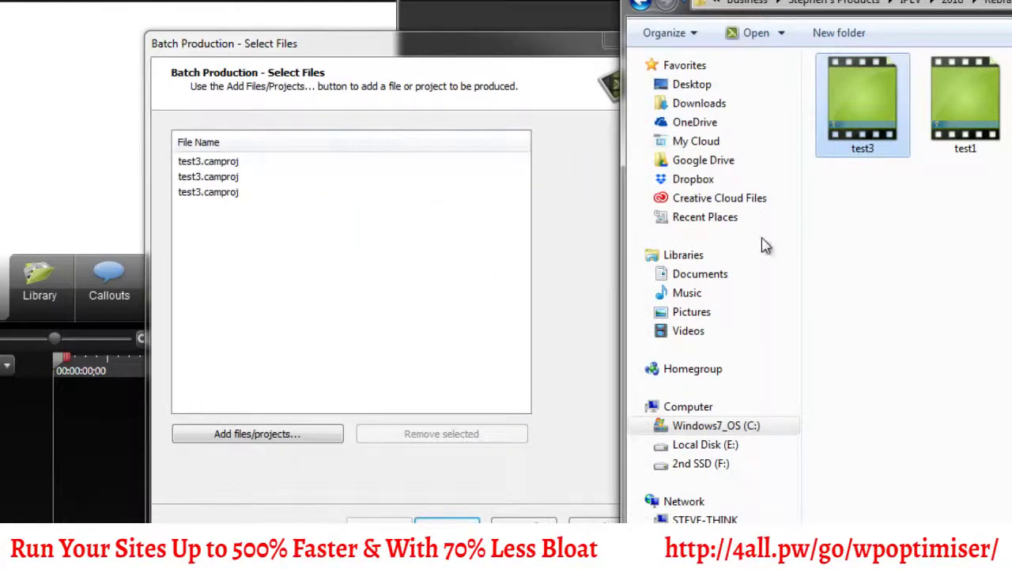
click(211, 181)
click(223, 193)
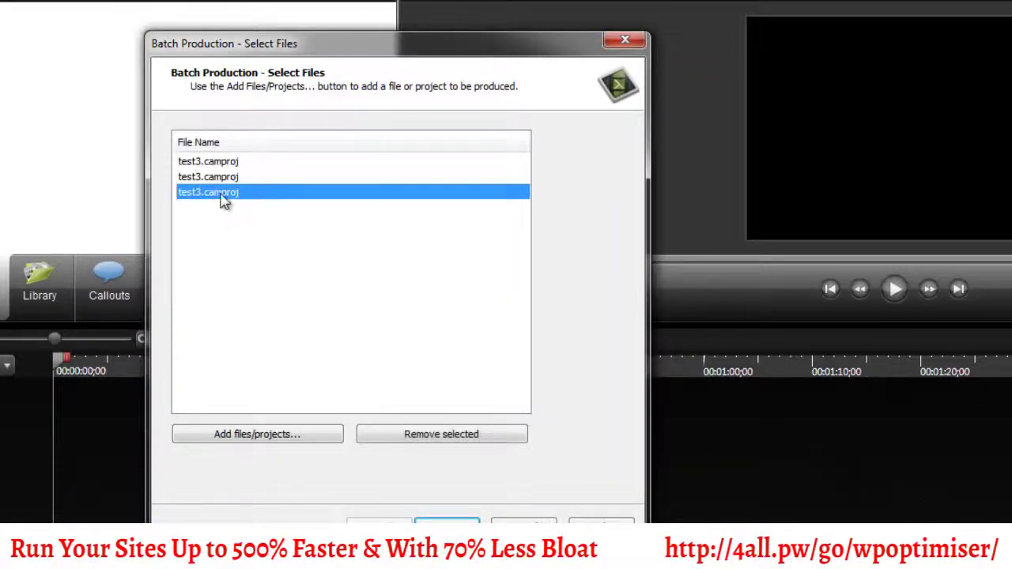
drag(345, 298, 276, 128)
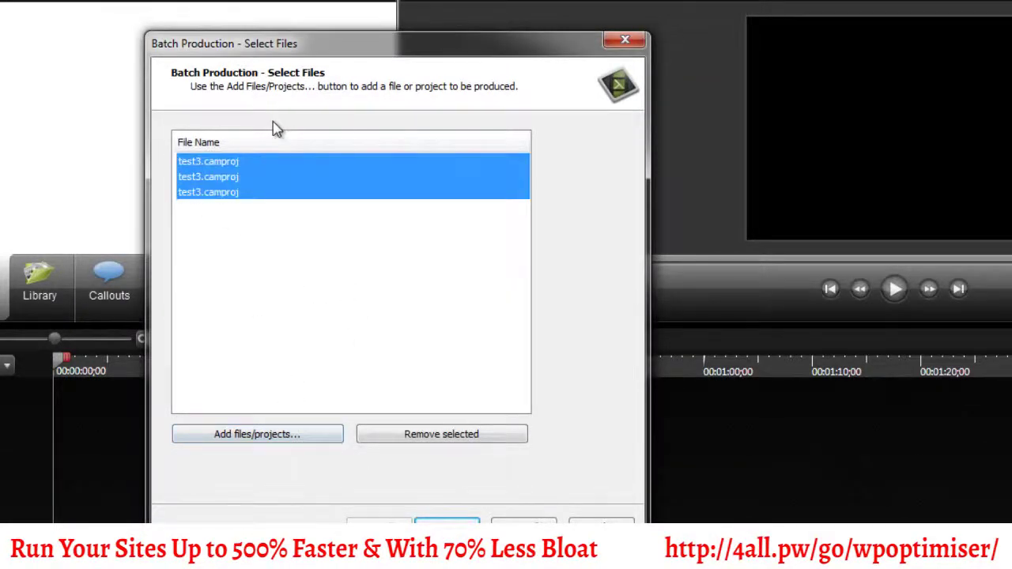
key(Delete)
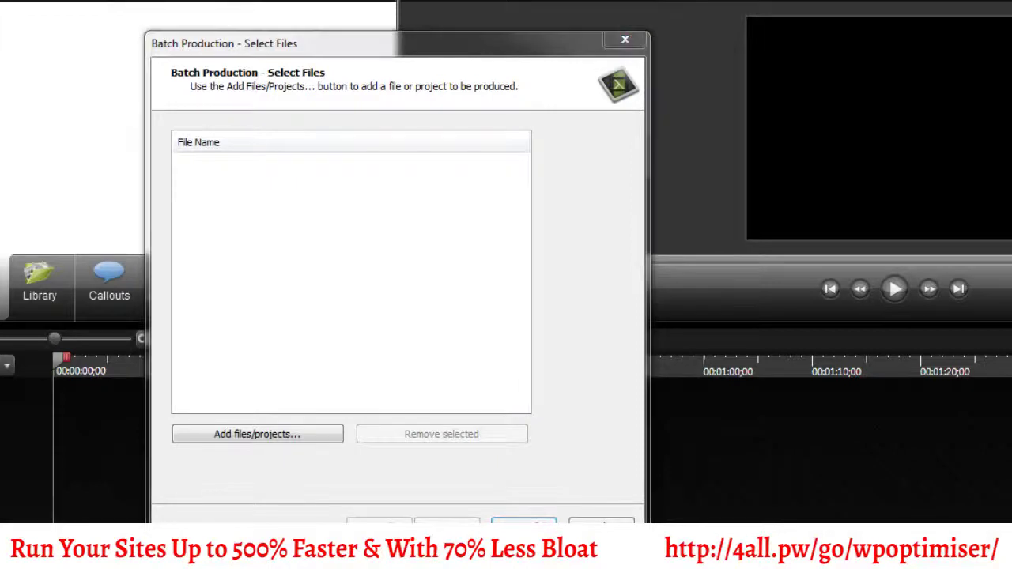
Select all three test projects in the folder window and add them to the batch production list three times over
key(alt+Tab)
drag(825, 180, 1005, 56)
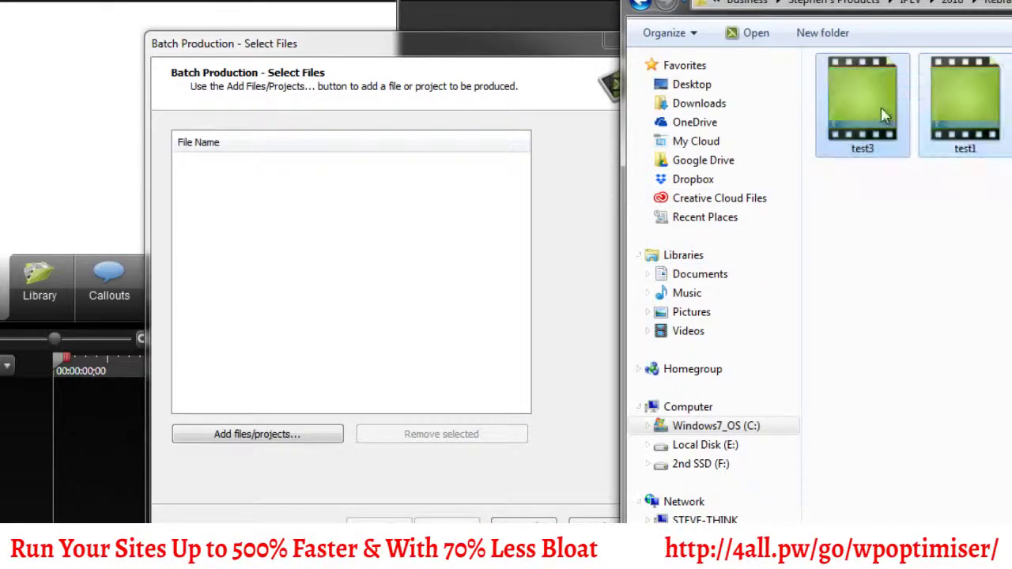
drag(870, 99, 350, 287)
drag(794, 149, 397, 289)
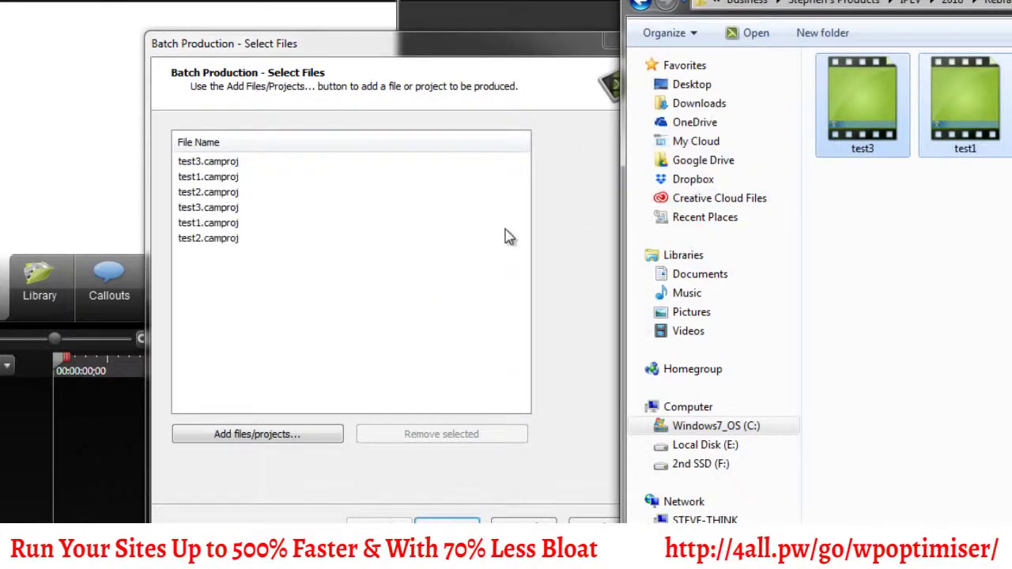
drag(896, 108, 411, 260)
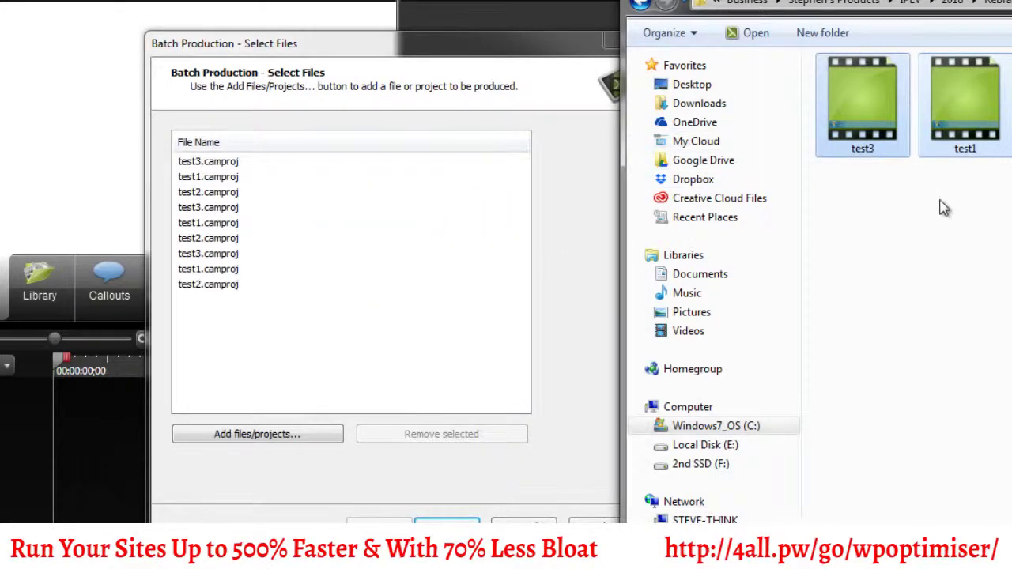
click(324, 363)
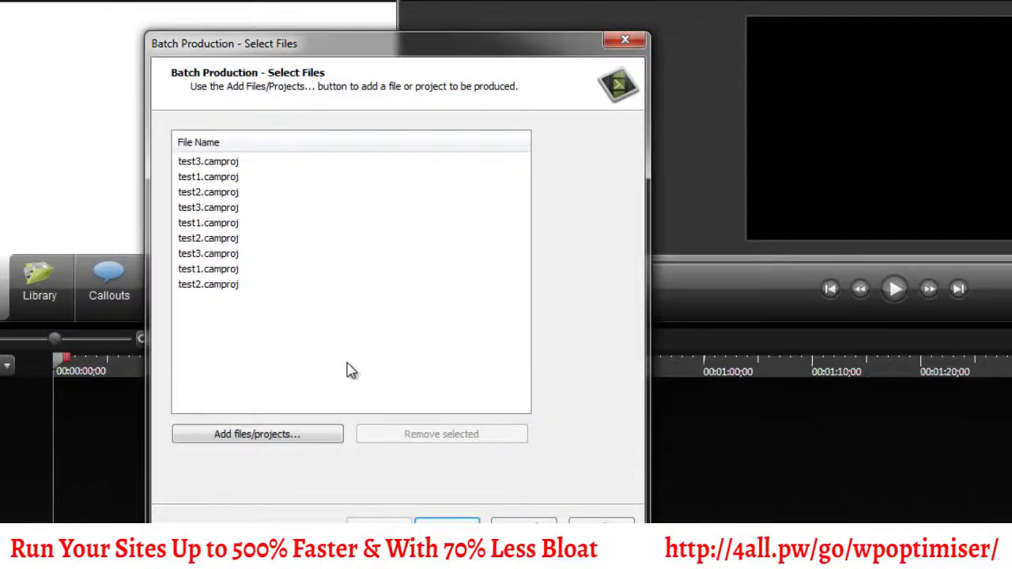
Examine the 1280x720 production preset's settings in the preset manager, and cancel the batch production wizard
click(447, 521)
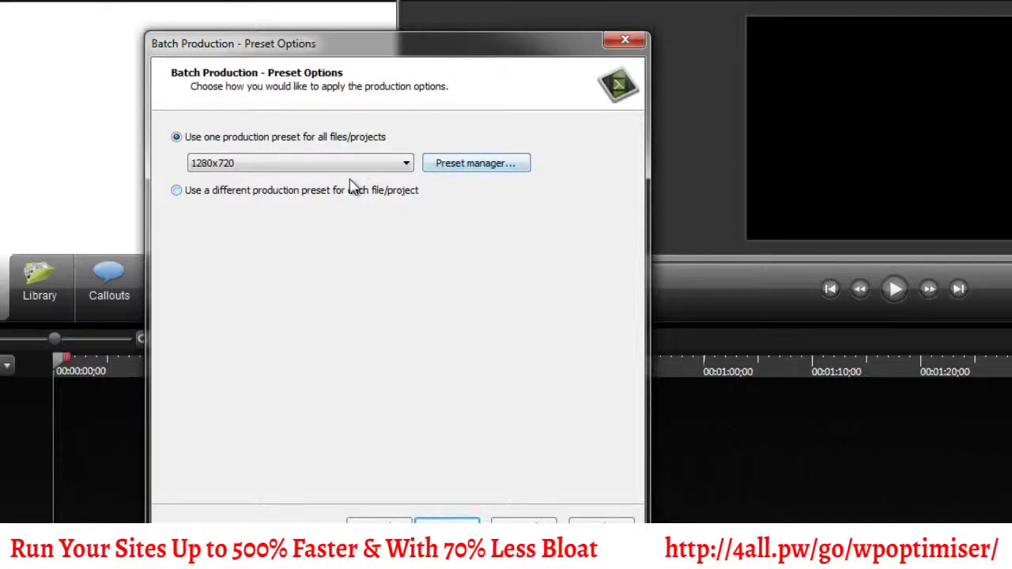
click(473, 164)
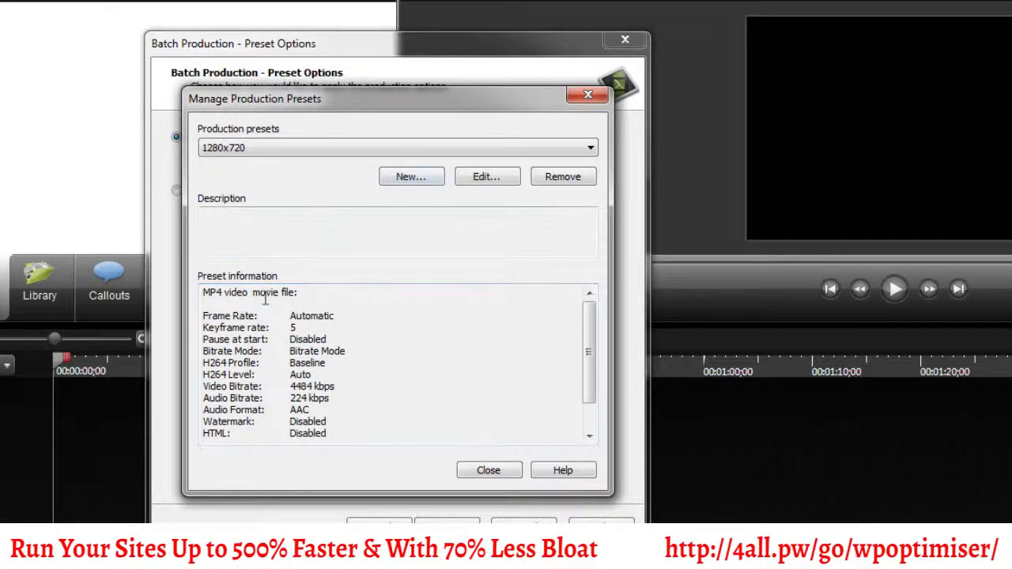
click(507, 471)
click(522, 521)
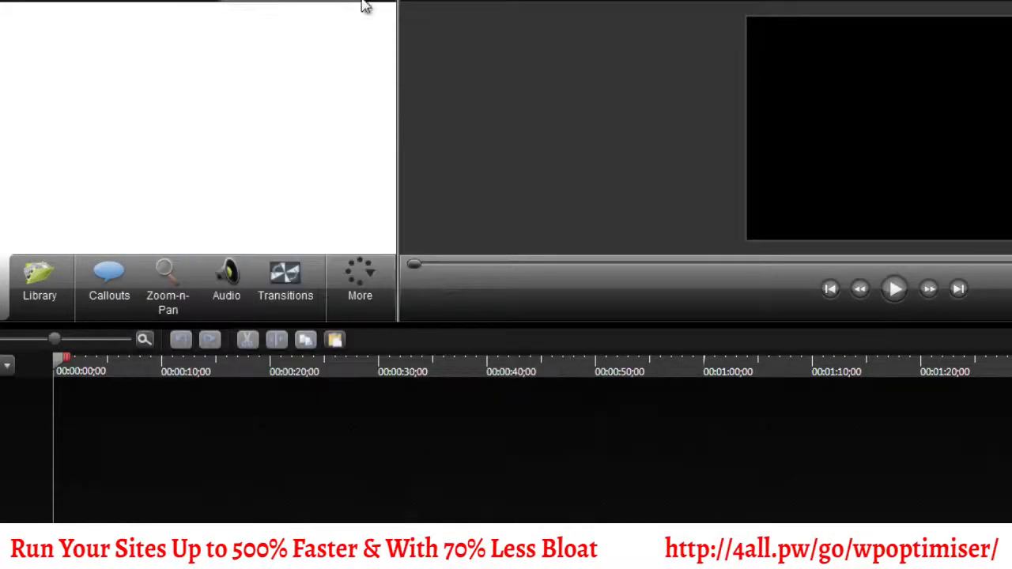
Try to produce and share the current project with its empty timeline, and dismiss the notice
click(314, 32)
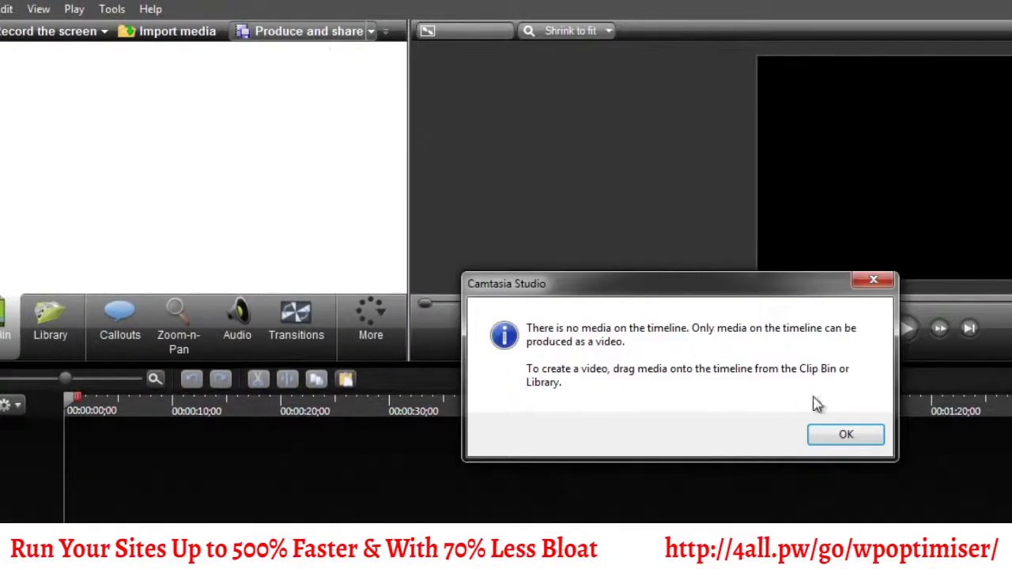
click(849, 428)
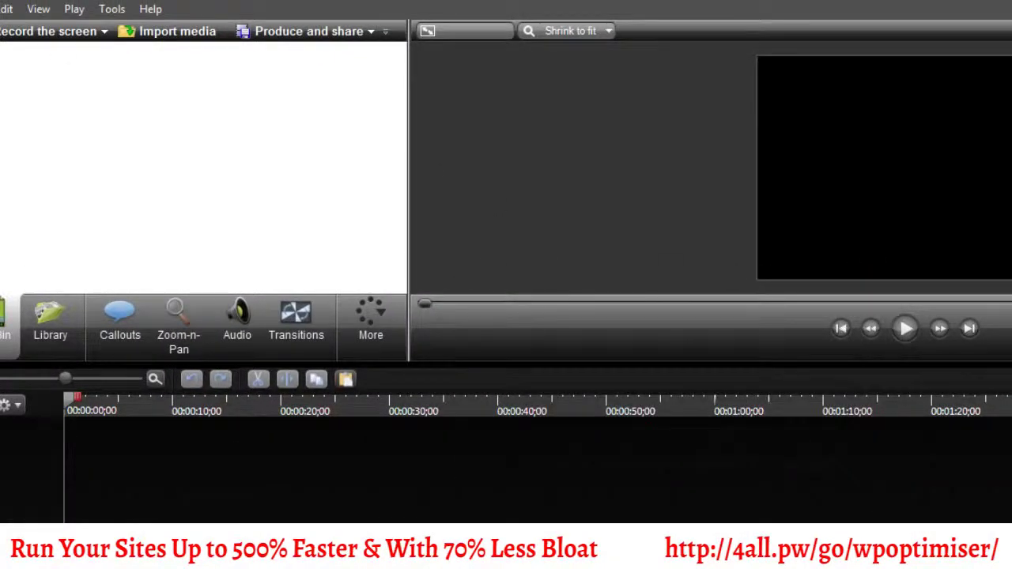
Open the recent project 08RebrandPLR-EditingVideo.camproj
key(alt+f)
mouse_move(119, 71)
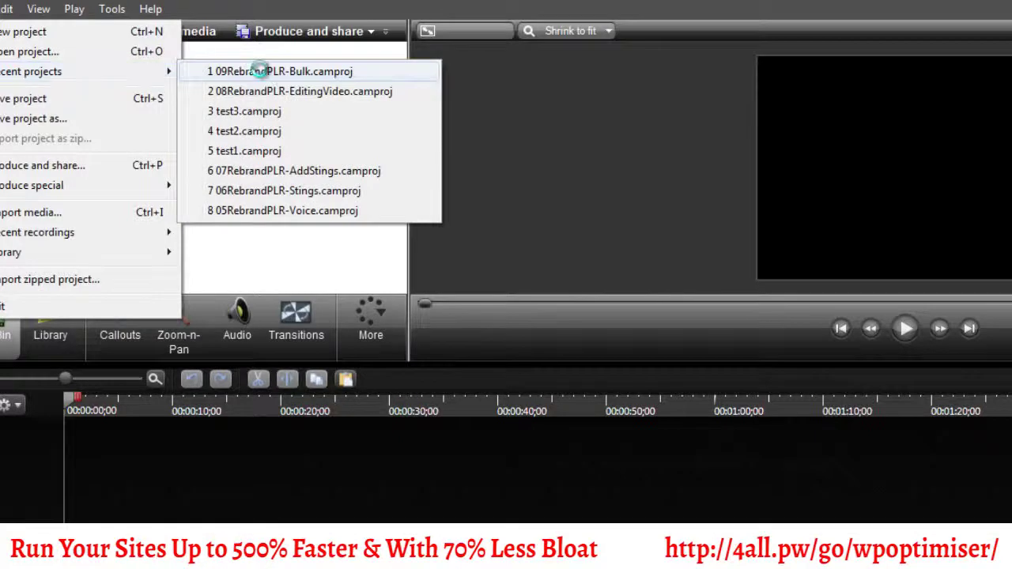
click(260, 71)
key(alt+f)
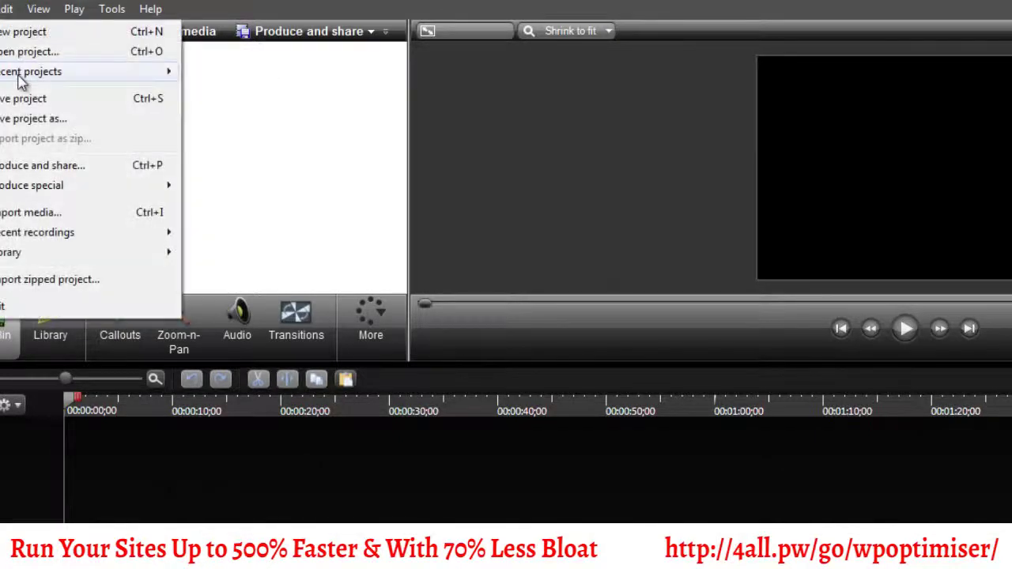
mouse_move(22, 75)
click(298, 90)
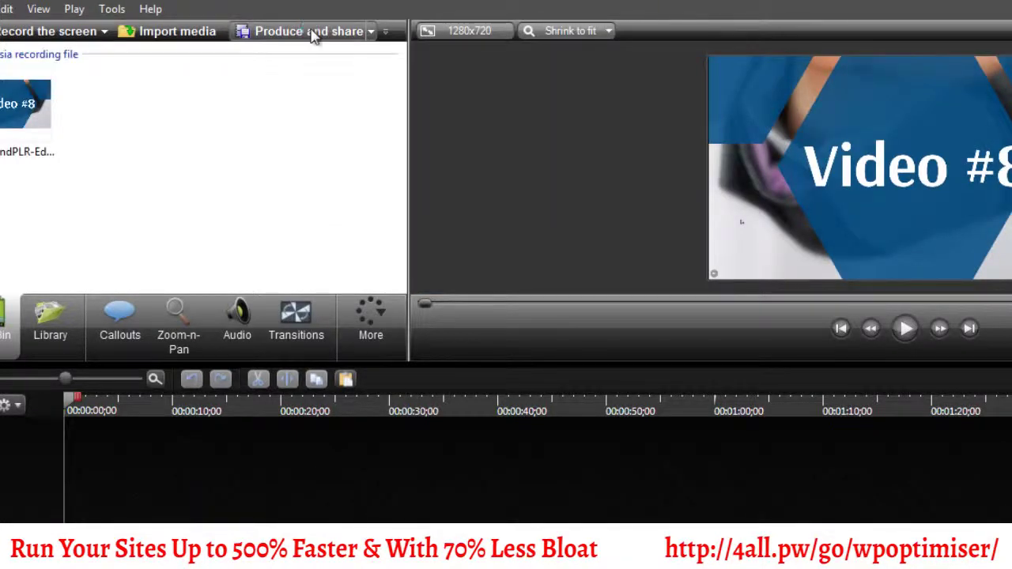
Start producing the project with custom production settings and the MP4 - Flash / HTML5 player format
click(310, 32)
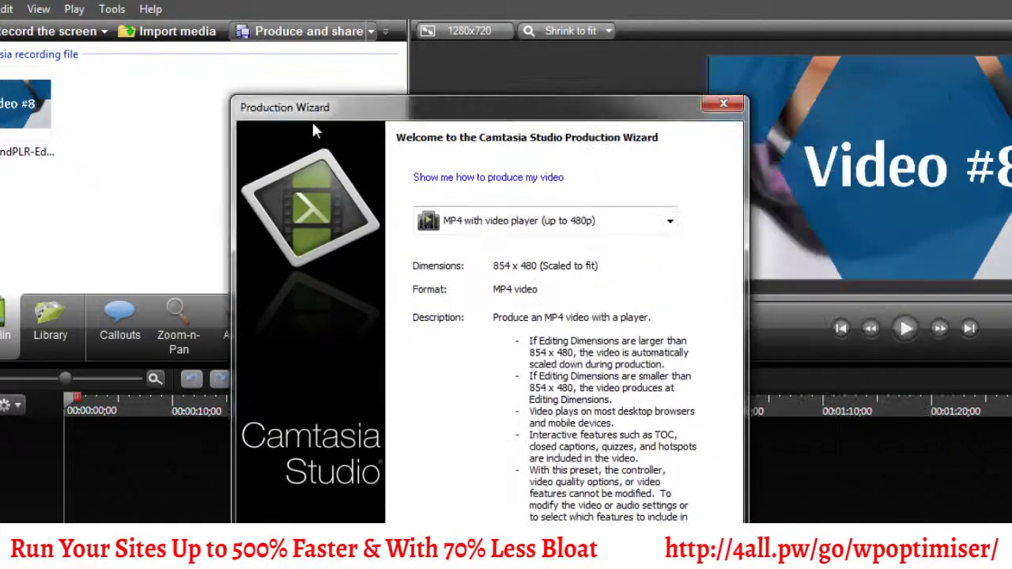
drag(313, 123, 175, 127)
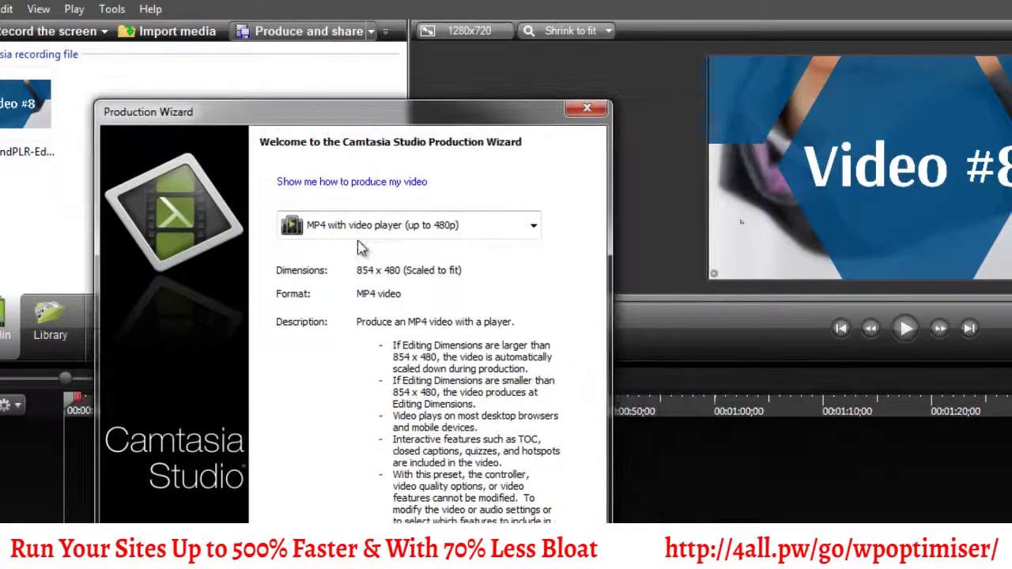
click(533, 225)
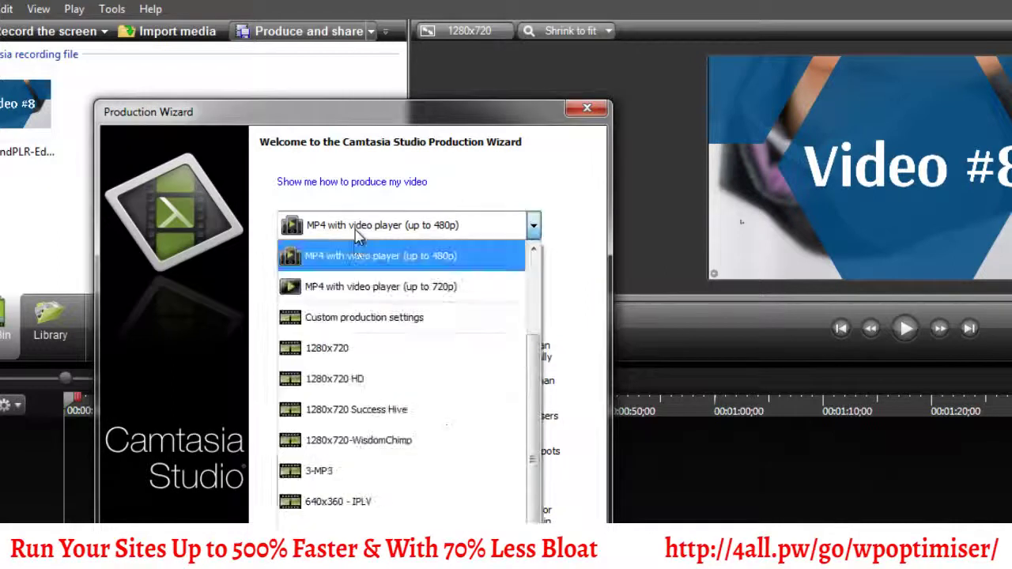
click(352, 325)
click(443, 546)
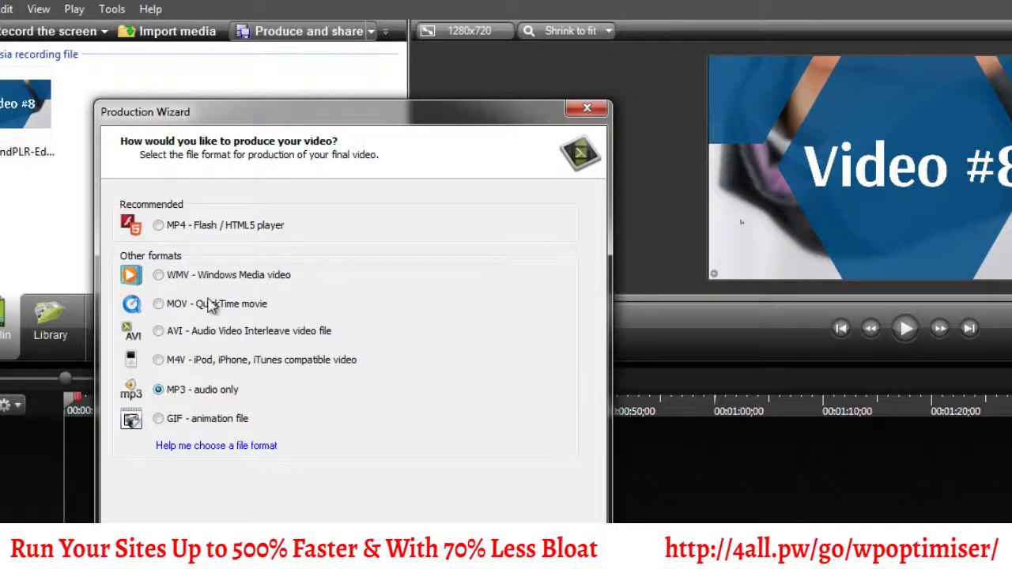
click(233, 229)
click(334, 516)
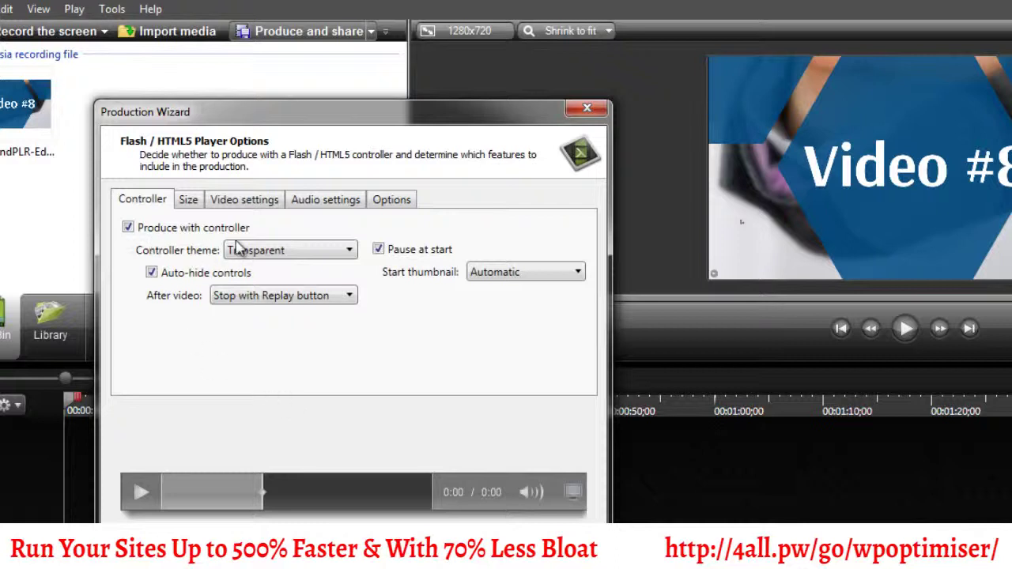
Examine the player's size, video and audio settings, including the frame rate and audio bit rate choices, keeping the frame rate on Automatic
click(189, 199)
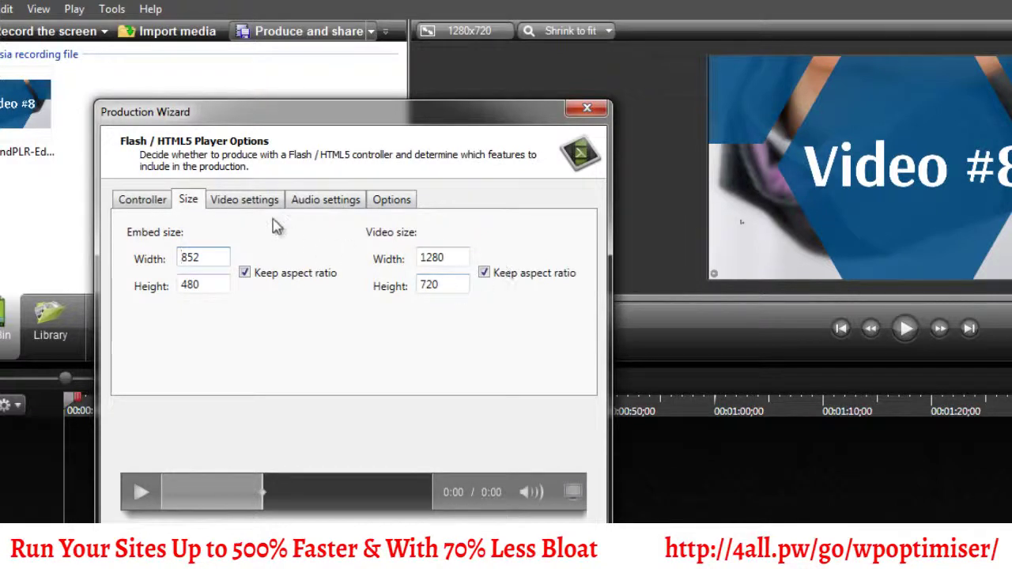
click(266, 201)
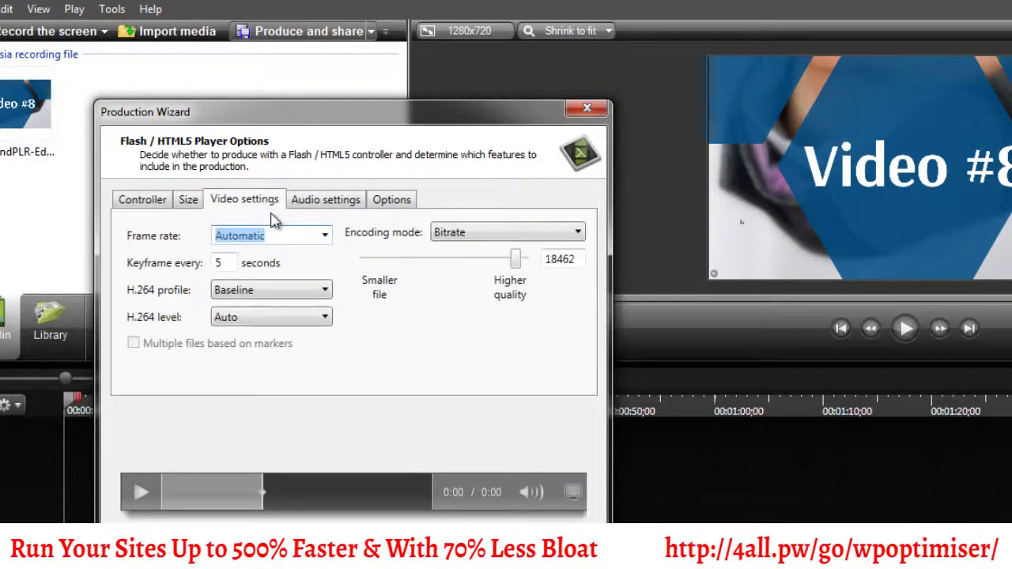
click(325, 237)
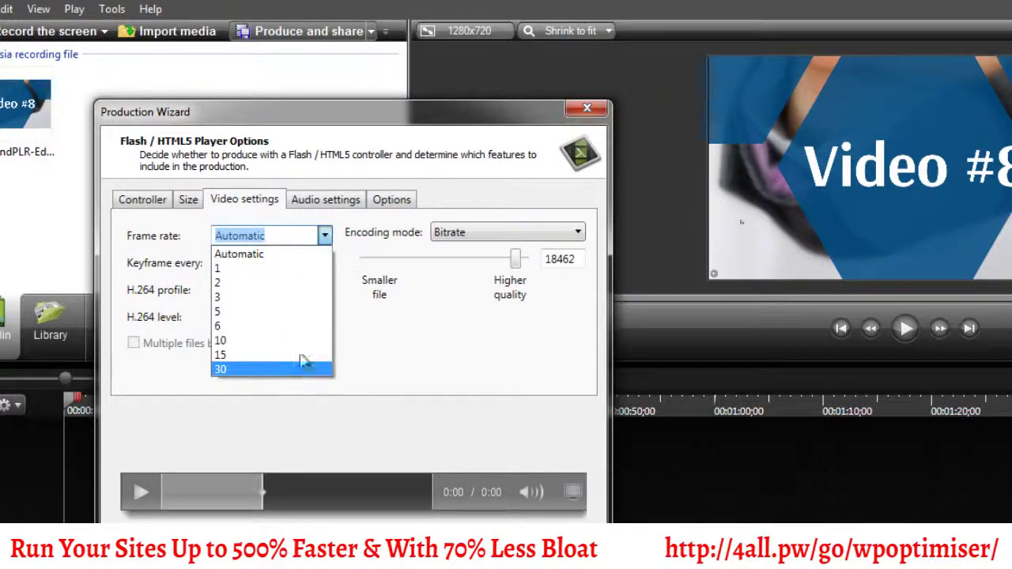
click(257, 255)
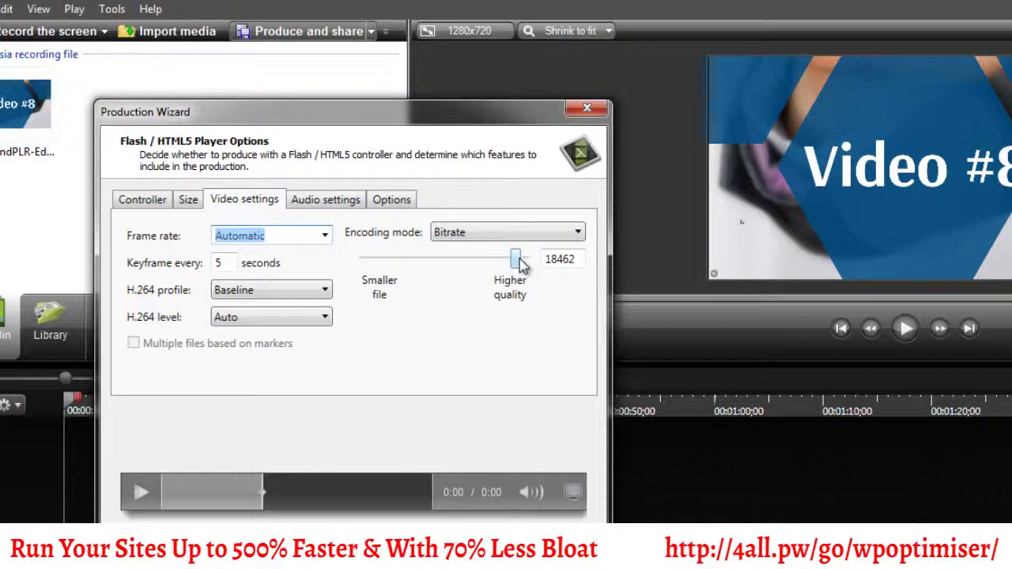
click(316, 207)
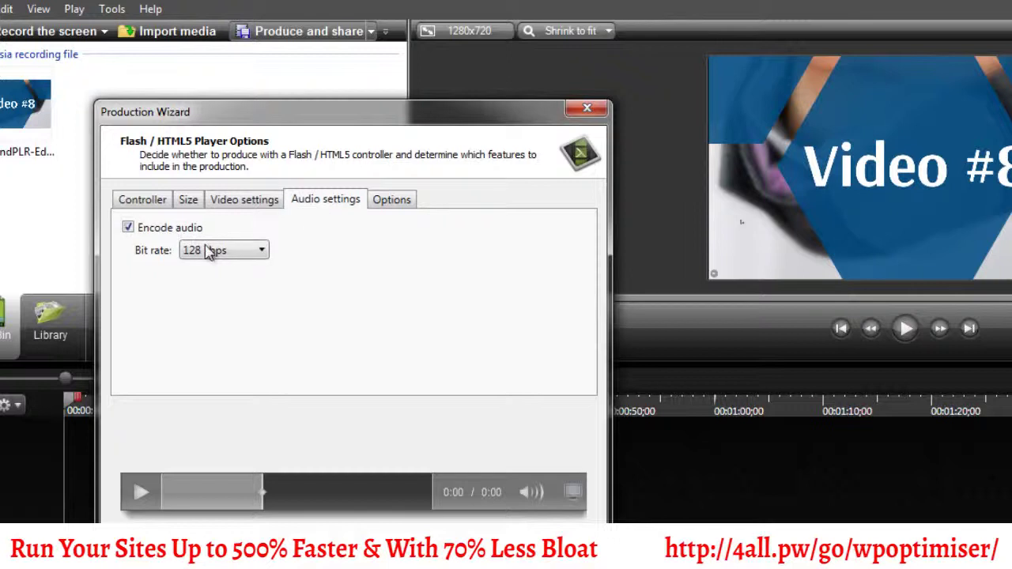
click(210, 251)
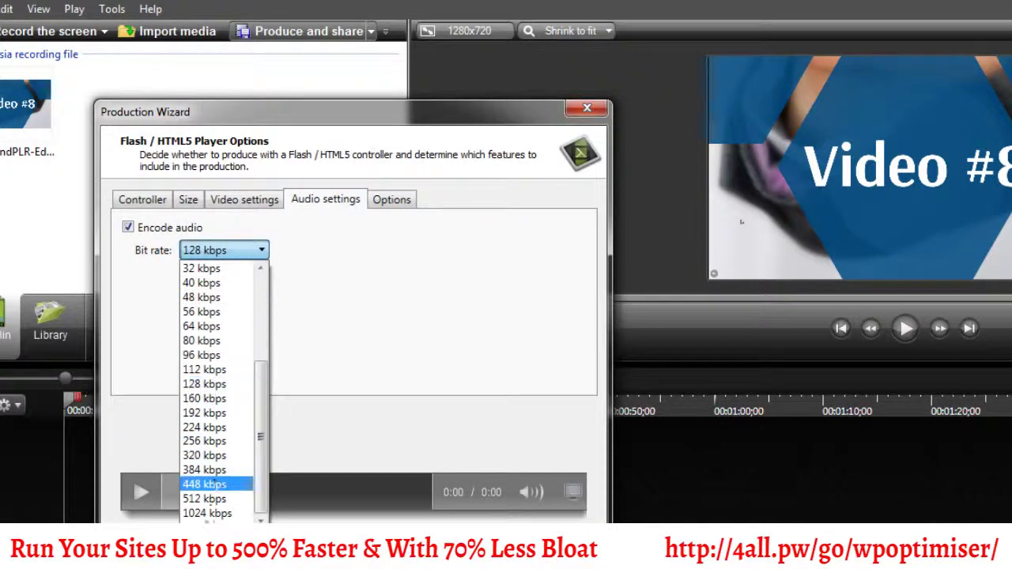
click(323, 324)
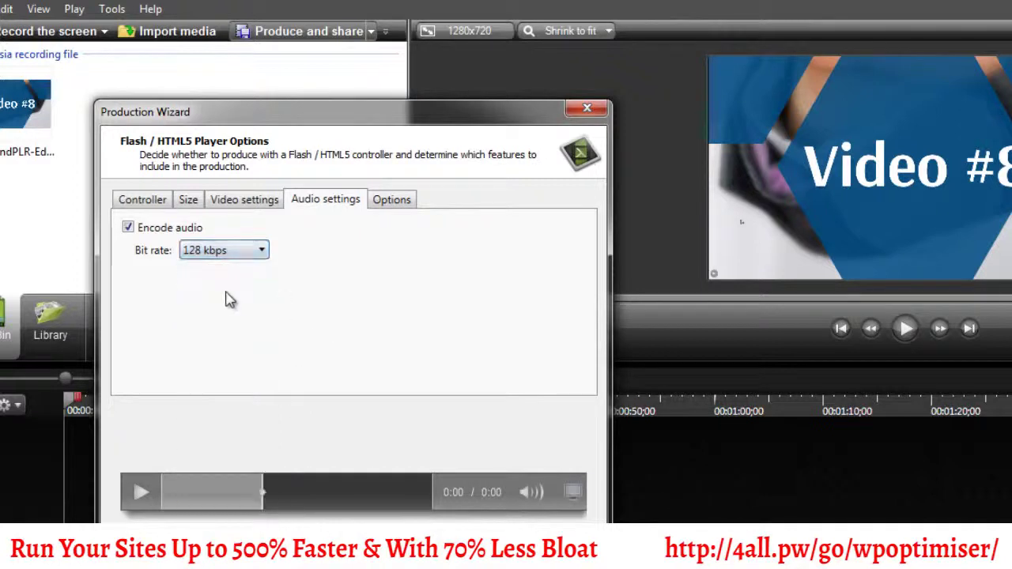
Review the remaining player options, turn producing with a controller off and on again, and cancel the production wizard
click(397, 205)
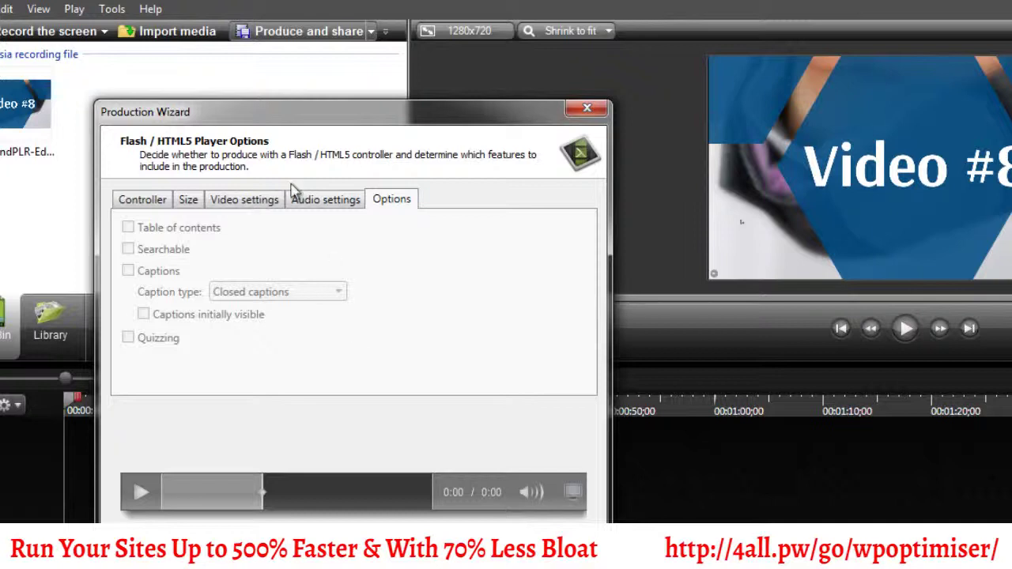
click(235, 202)
click(185, 204)
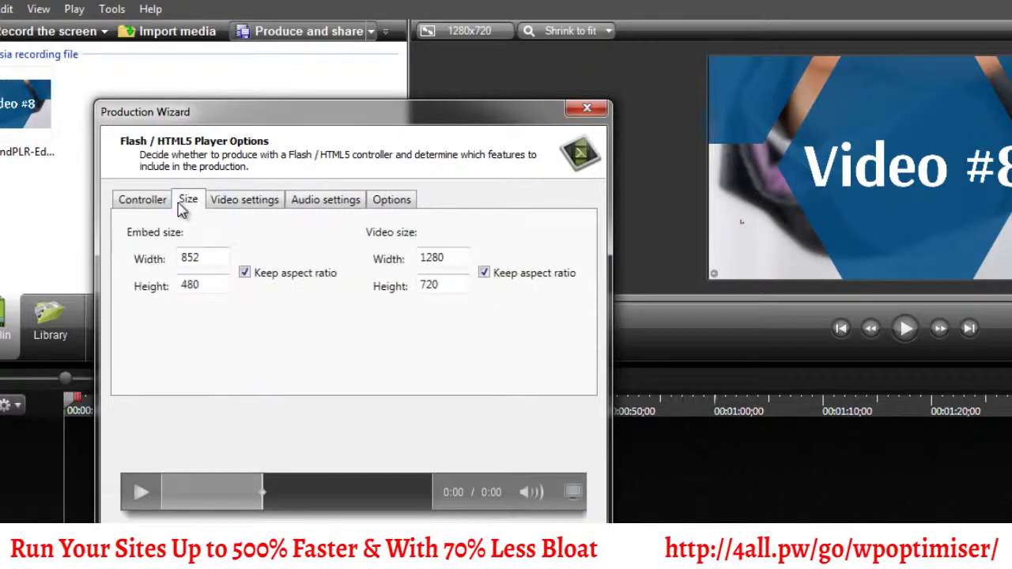
click(136, 199)
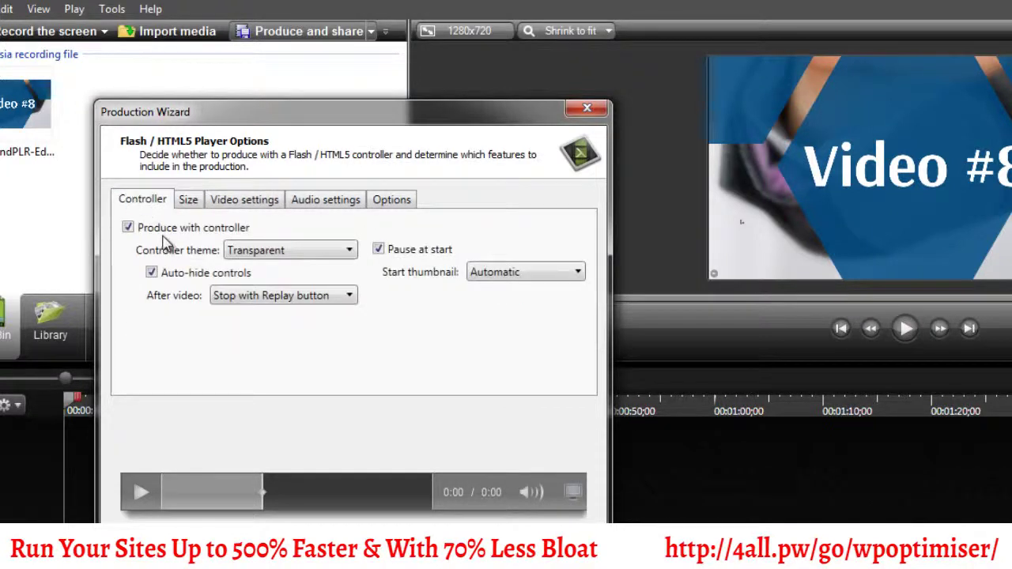
click(163, 229)
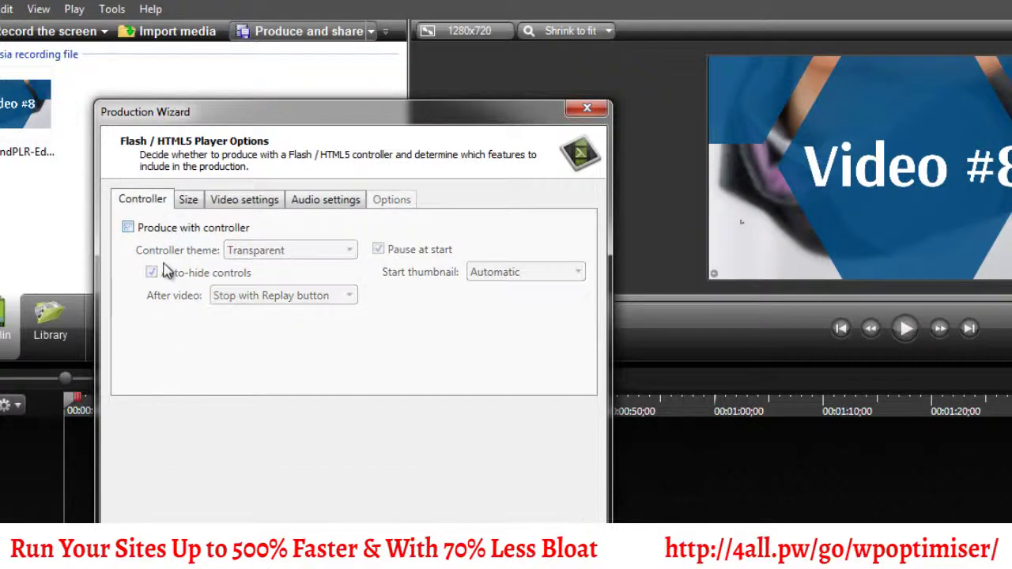
click(167, 229)
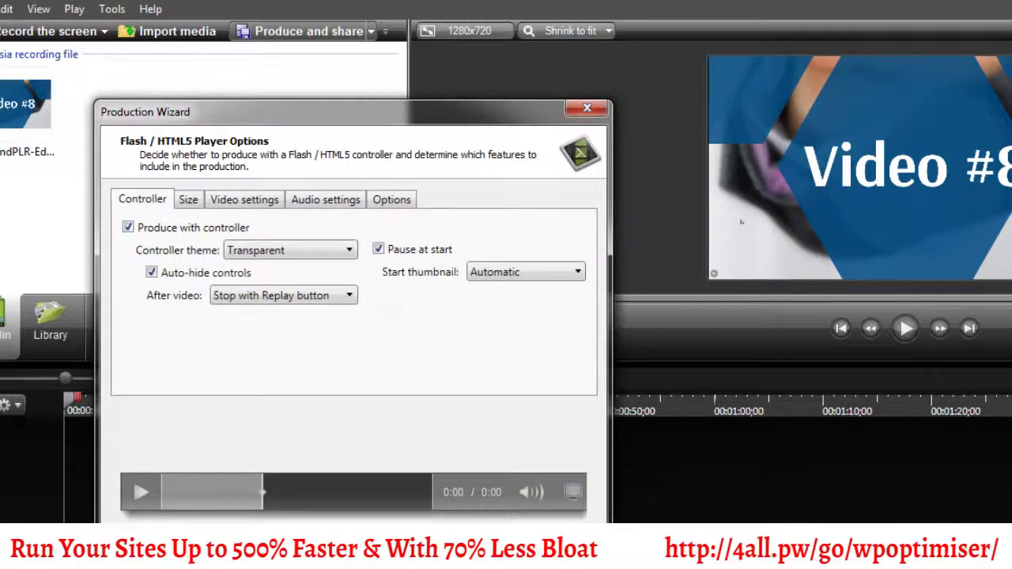
key(Escape)
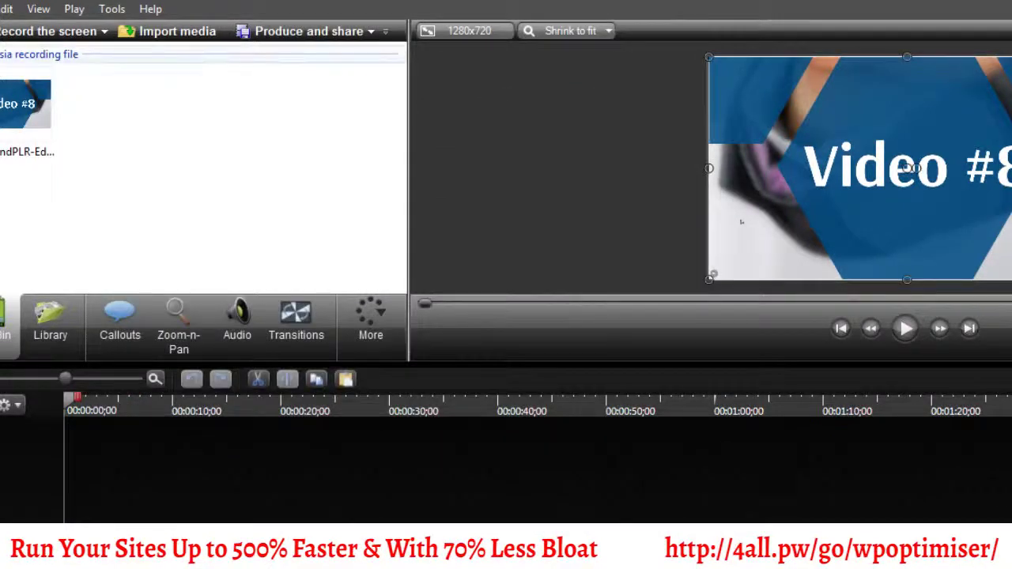
Reopen the recent project 09RebrandPLR-Bulk.camproj and start a batch production
key(alt+f)
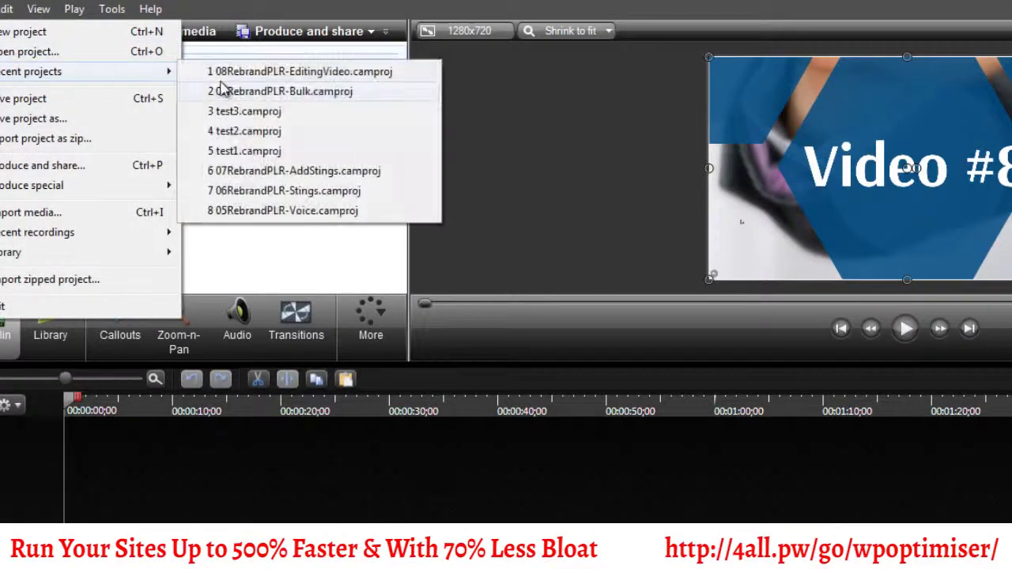
click(241, 91)
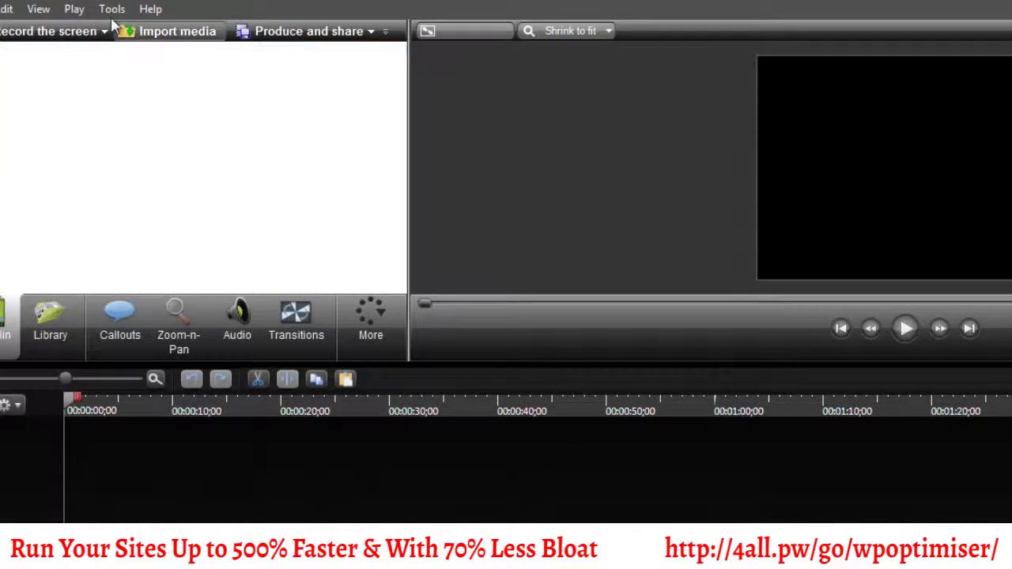
click(111, 9)
mouse_move(169, 308)
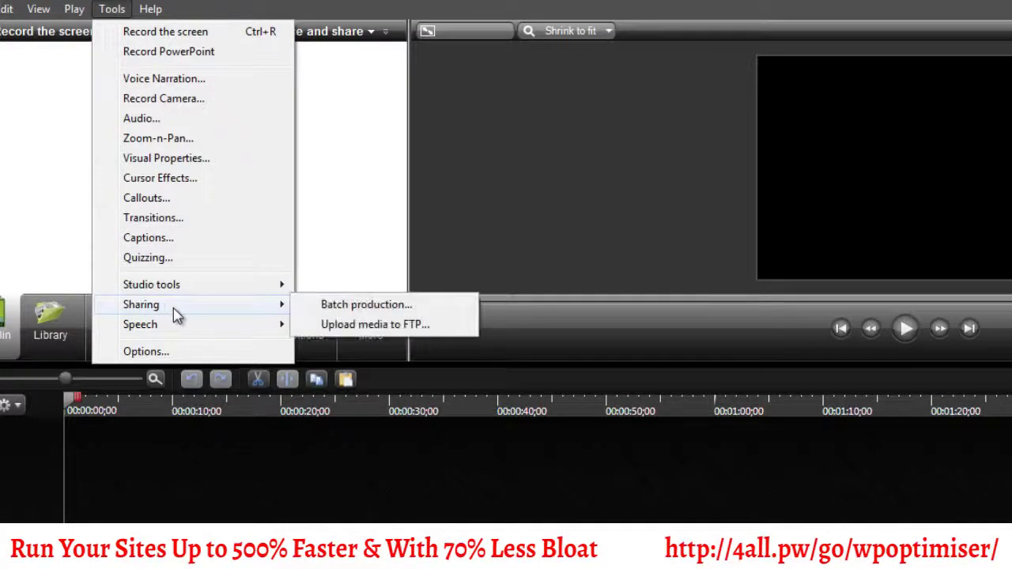
click(359, 304)
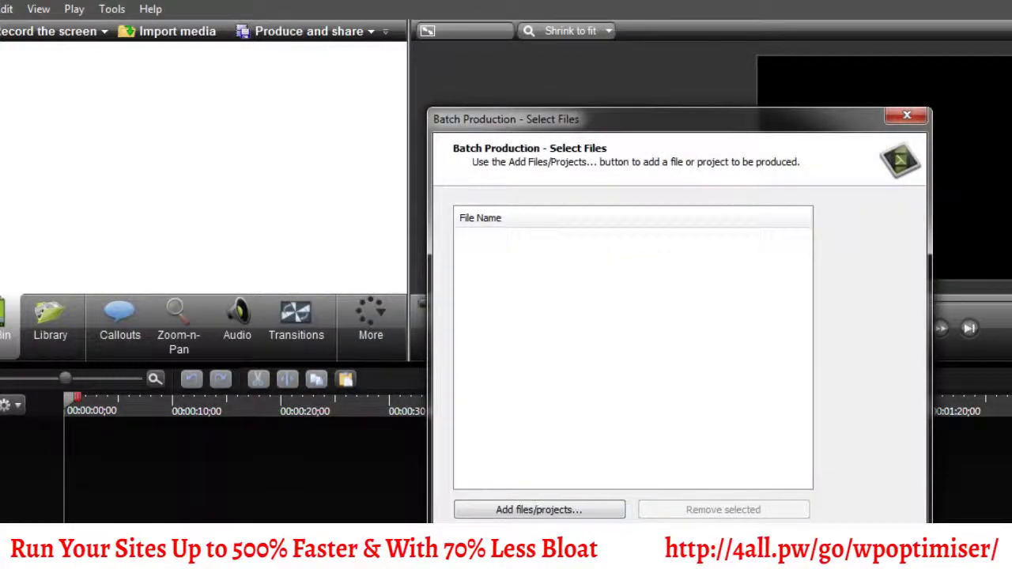
Add the test3, test1 and test2 projects from the test folder to the batch list three times over
click(539, 509)
drag(880, 172, 546, 289)
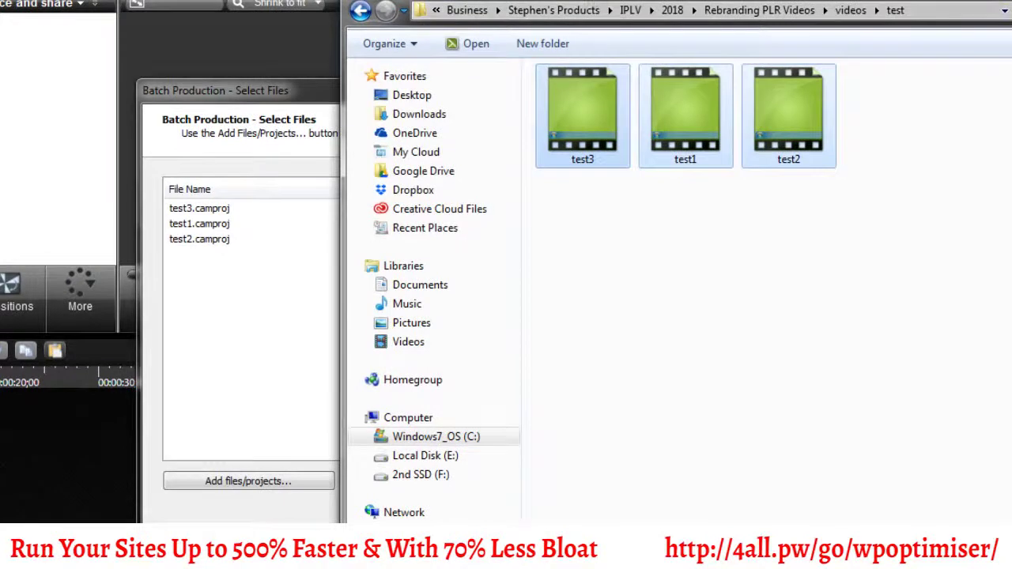
drag(632, 2, 799, 0)
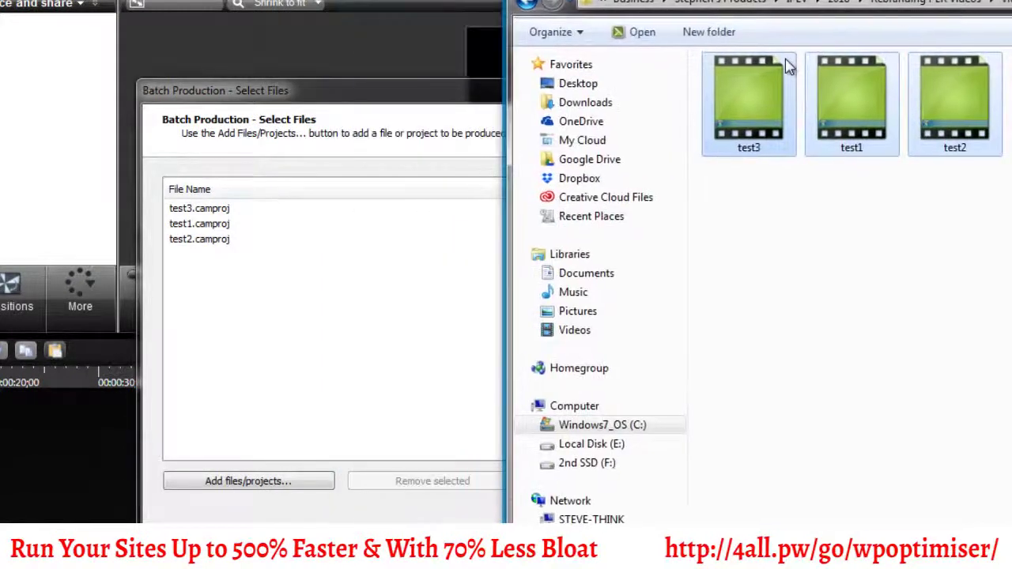
drag(786, 68, 460, 251)
drag(748, 118, 369, 327)
click(368, 318)
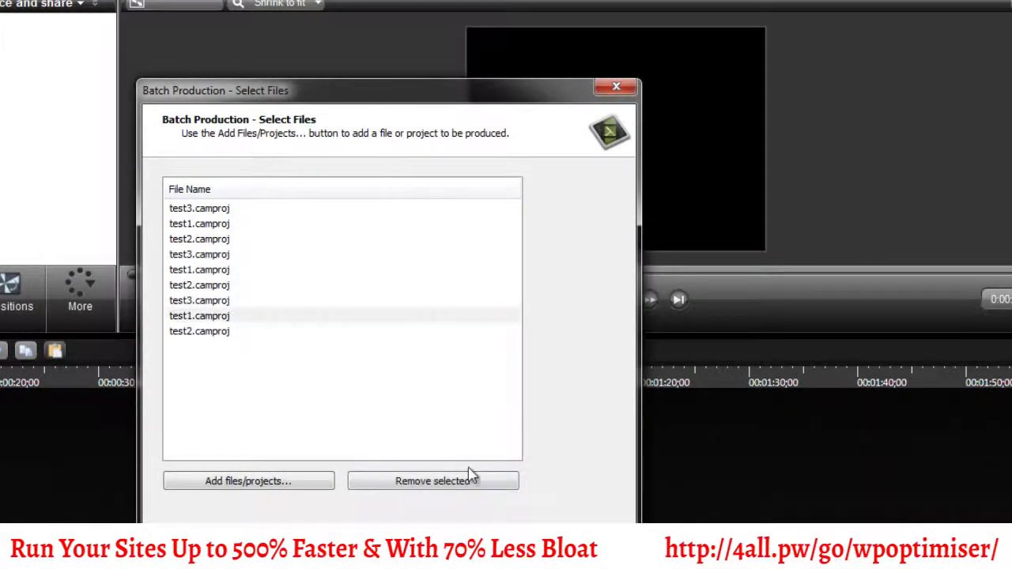
Proceed to the preset options and choose a different production preset for each file/project
click(468, 543)
click(346, 242)
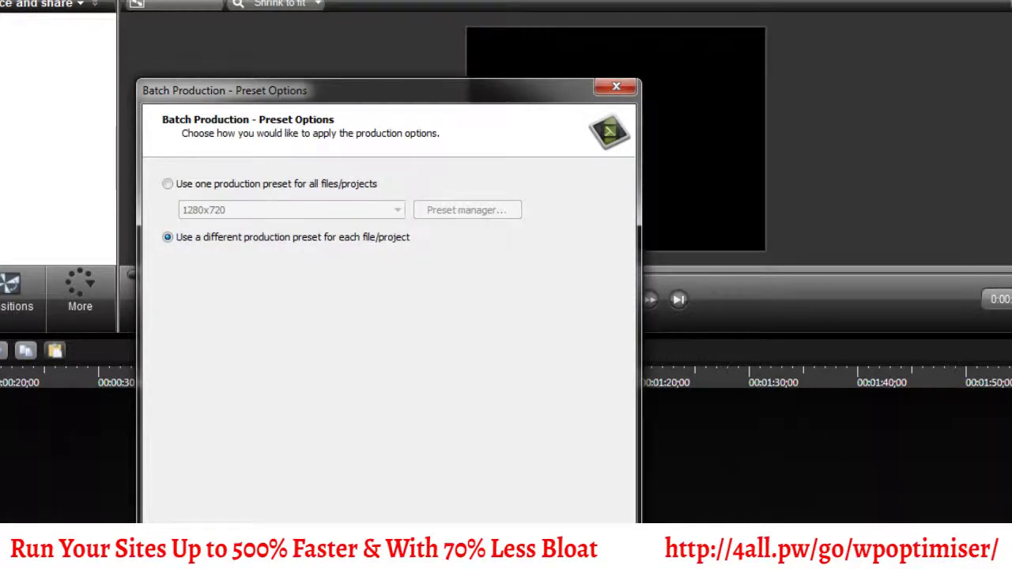
key(Return)
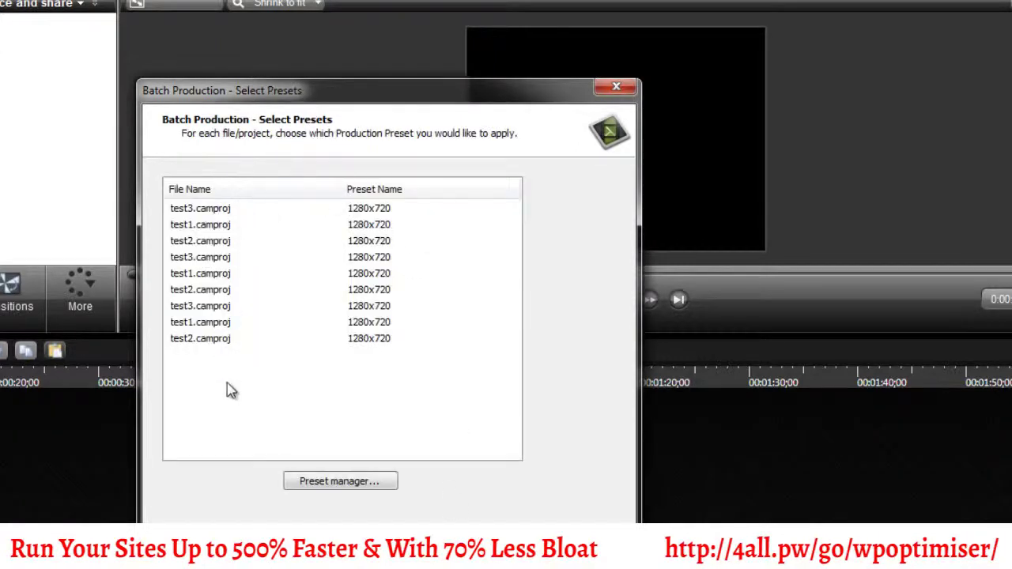
Go through the batch projects one by one in the preset assignment list
click(198, 214)
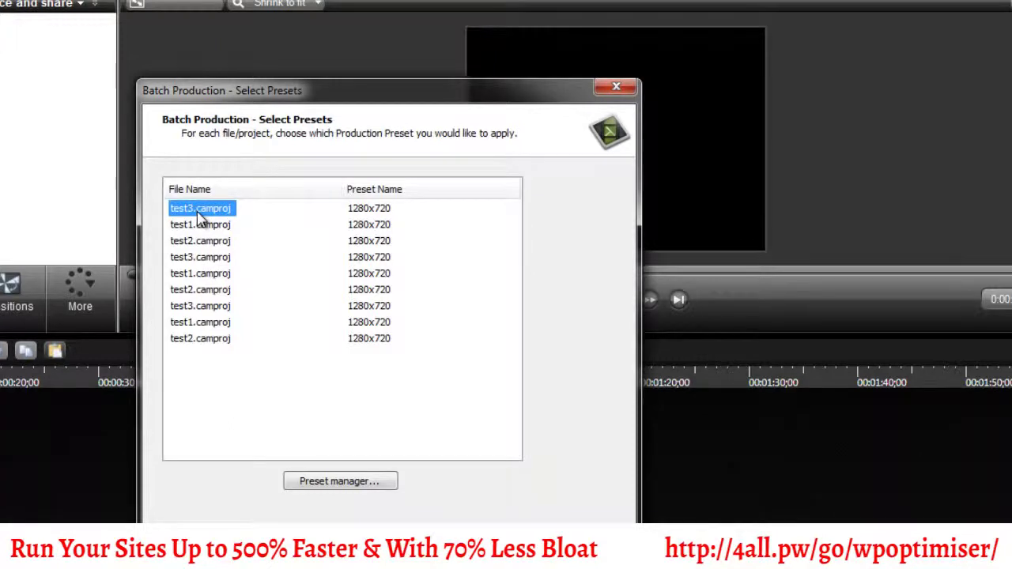
key(Down)
key(Down)
key(Down)
key(Down)
key(Down)
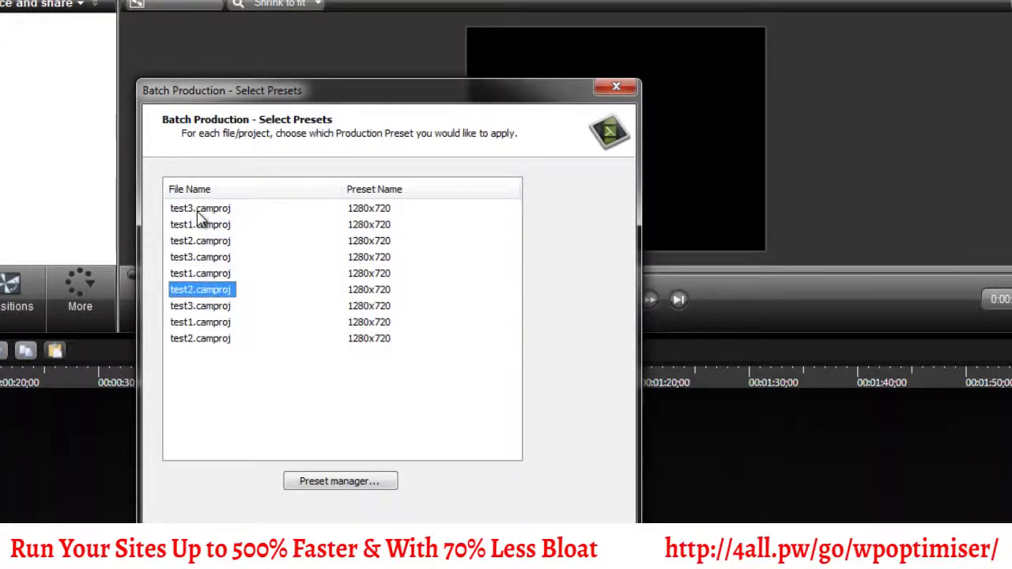
key(Down)
key(Down)
key(Down)
Assign the 640x360 - IPLV preset to the first three projects in the batch list
click(198, 214)
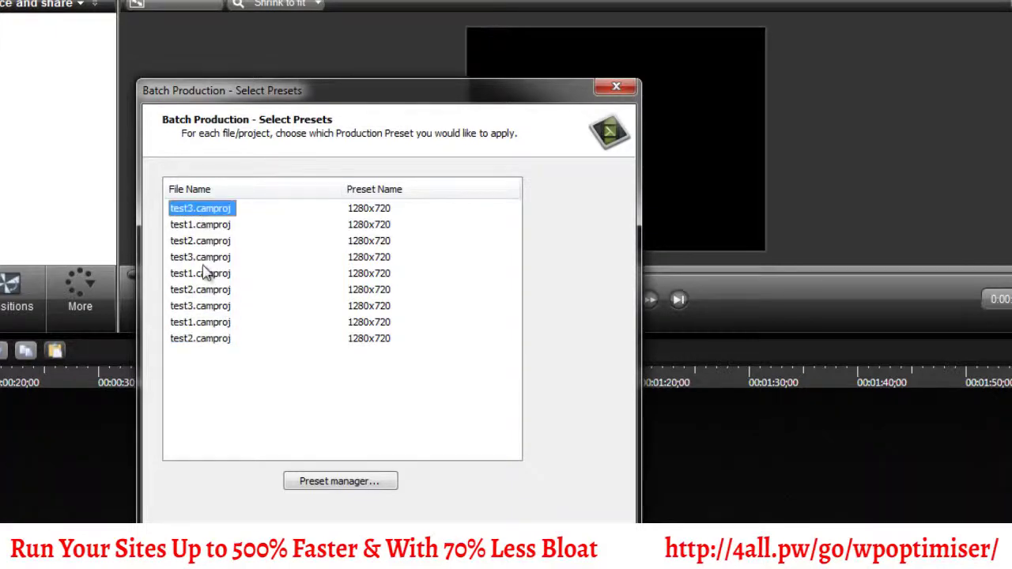
click(352, 212)
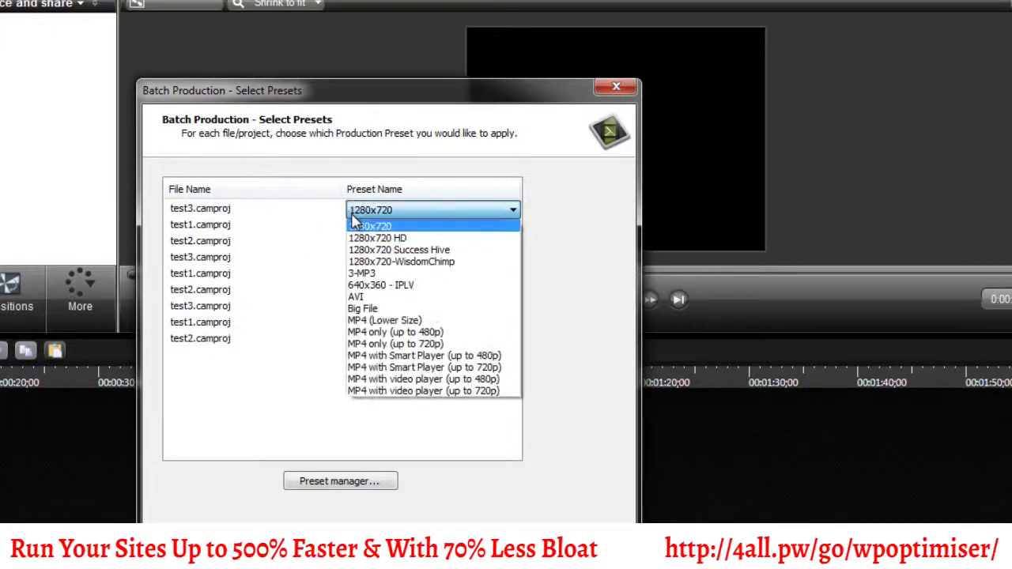
click(388, 286)
click(372, 227)
click(371, 228)
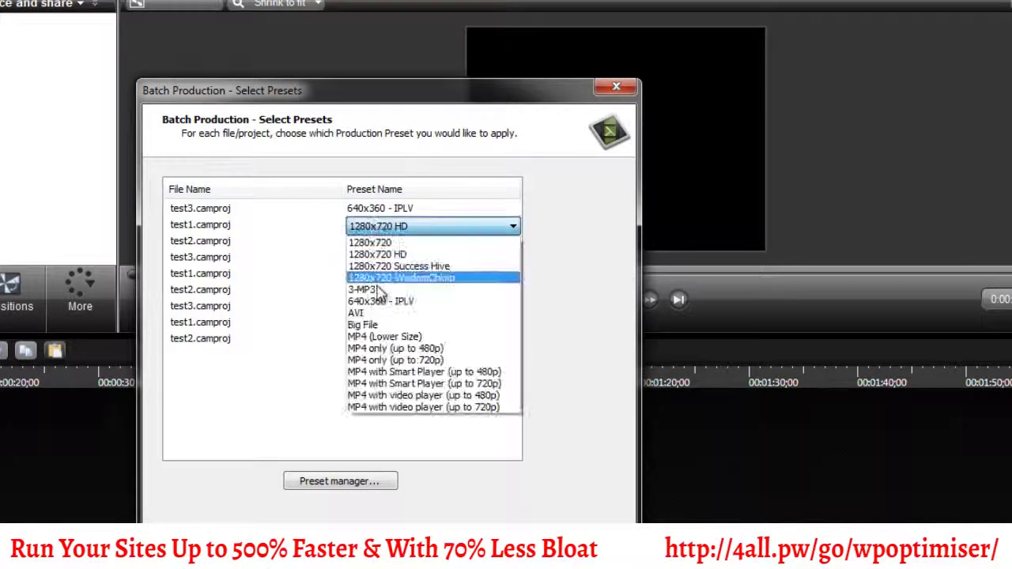
click(371, 297)
click(369, 242)
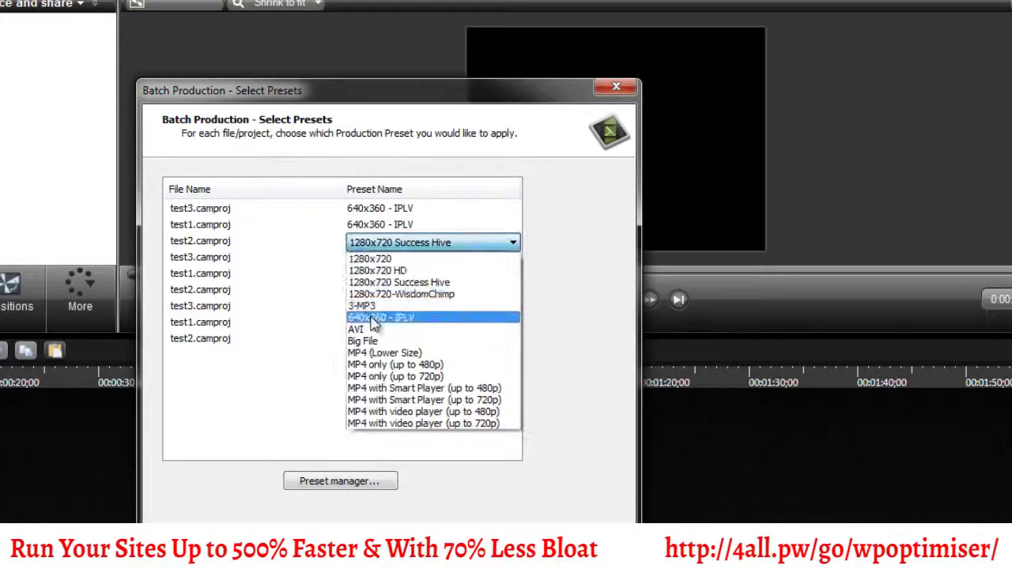
click(365, 316)
Keep the 1280x720 preset for the middle three projects and assign the 3-MP3 preset to the last three
click(204, 258)
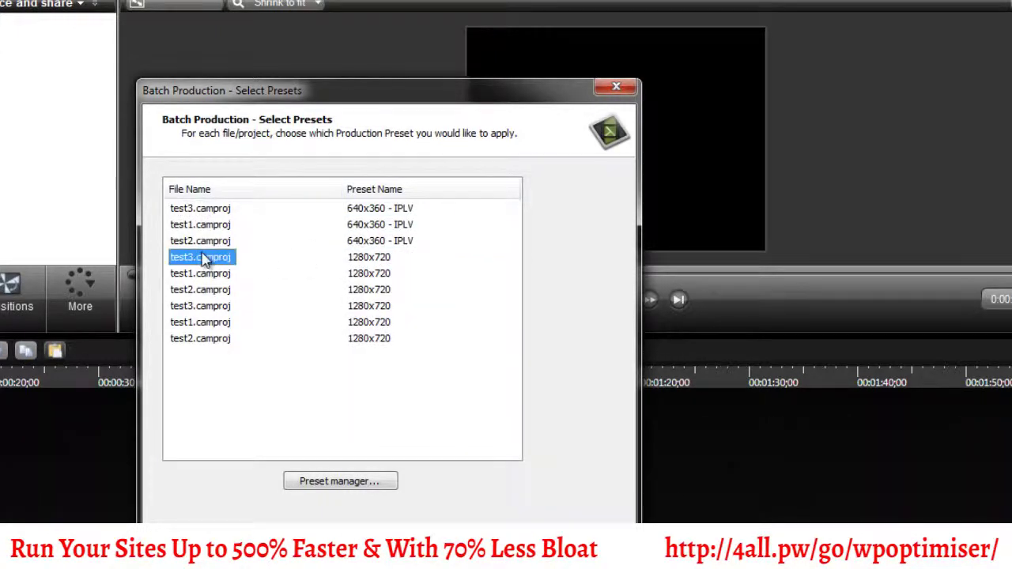
key(Down)
key(Down)
key(Down)
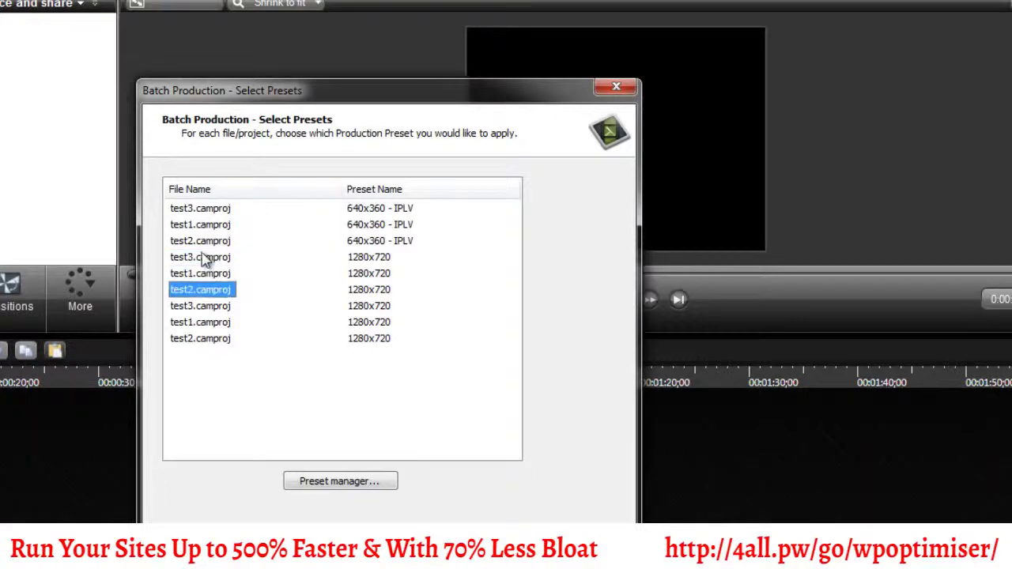
click(376, 310)
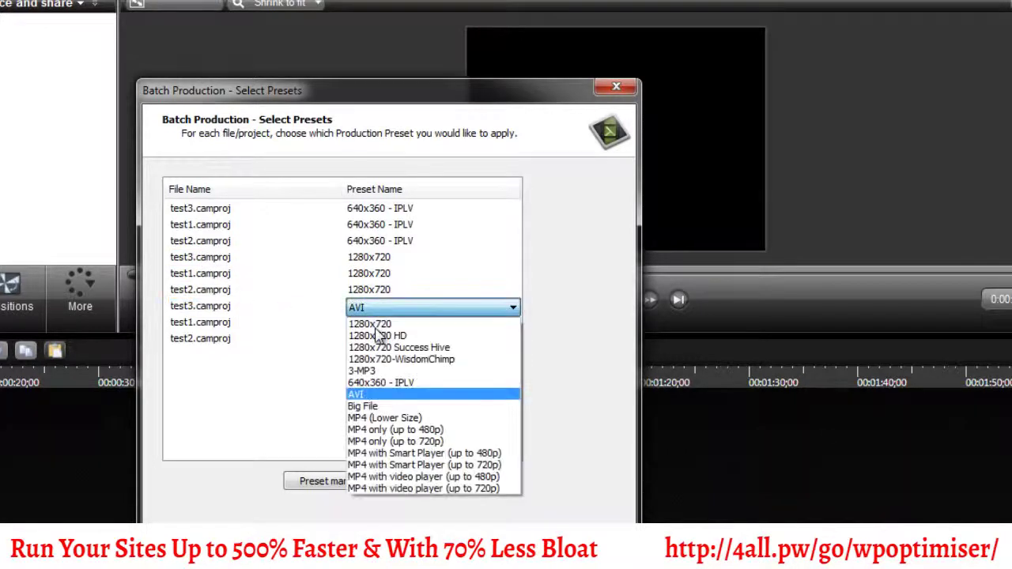
click(385, 370)
click(382, 324)
click(365, 387)
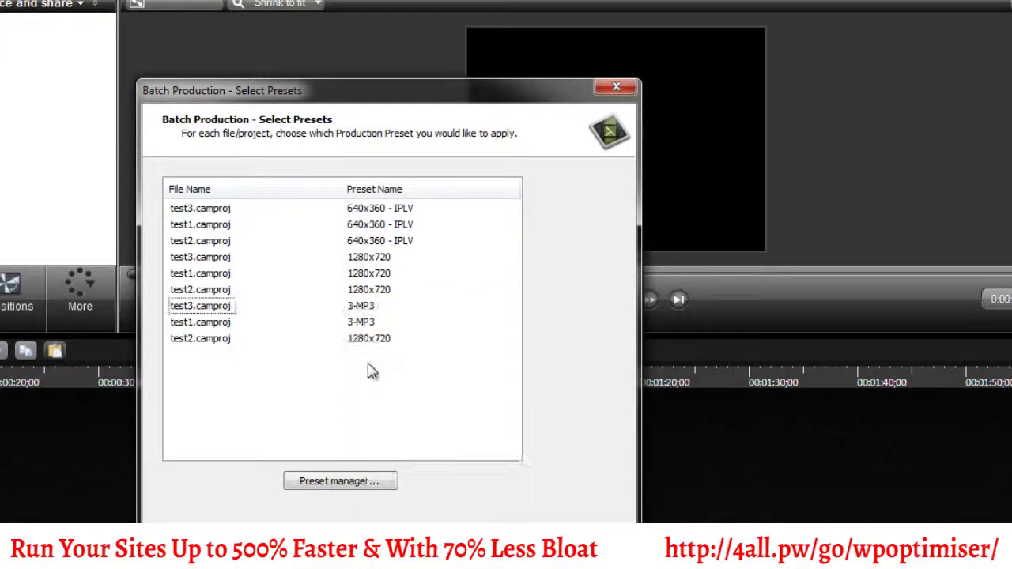
click(368, 338)
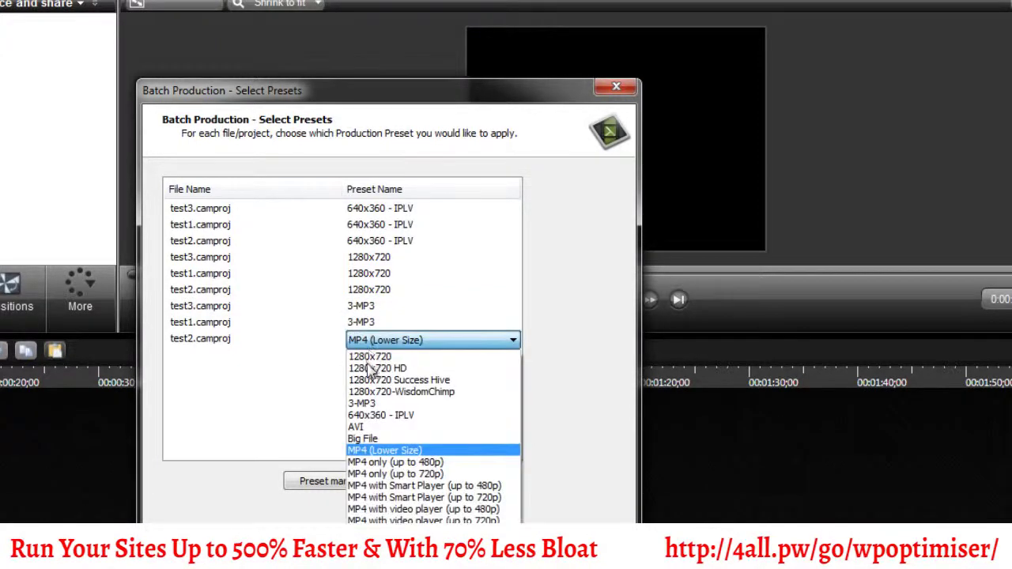
click(362, 403)
Continue to the output options, keep C:\Business\Affiliate bonuses\LiveReach as the output folder, and finish the batch production wizard
key(Return)
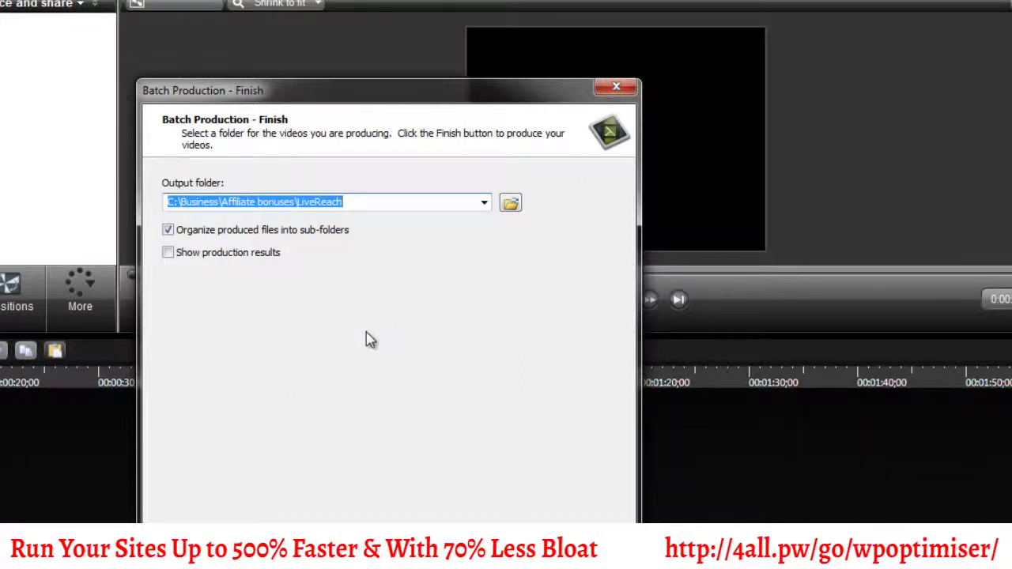
click(348, 202)
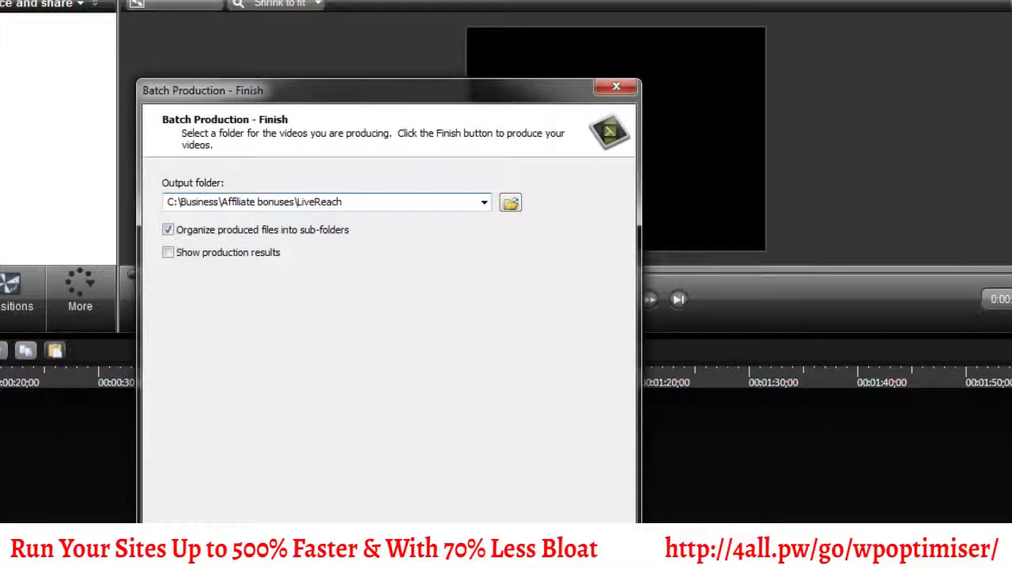
key(Return)
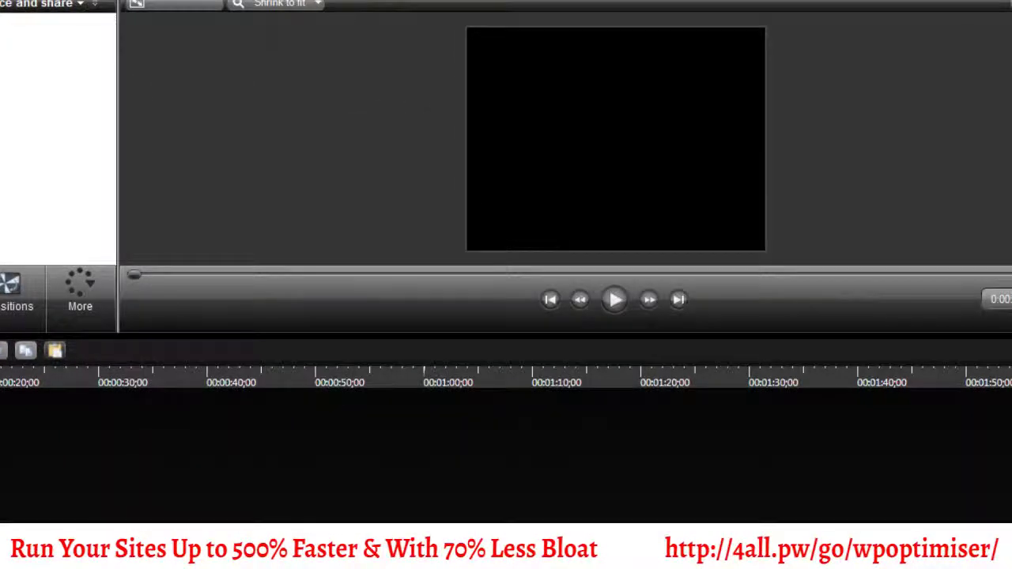